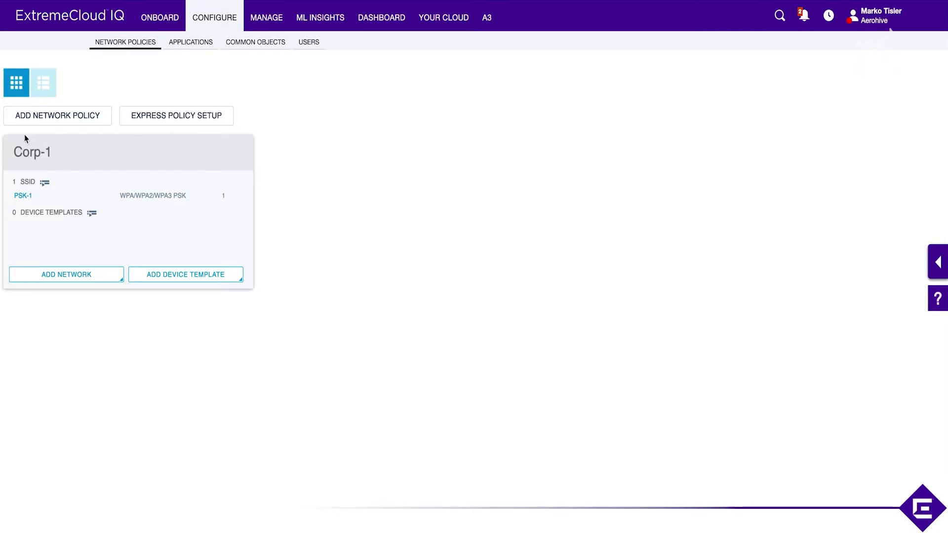
# In the Corp-1 policy, add a standard wireless network using Enterprise authentication.
pyautogui.click(42, 158)
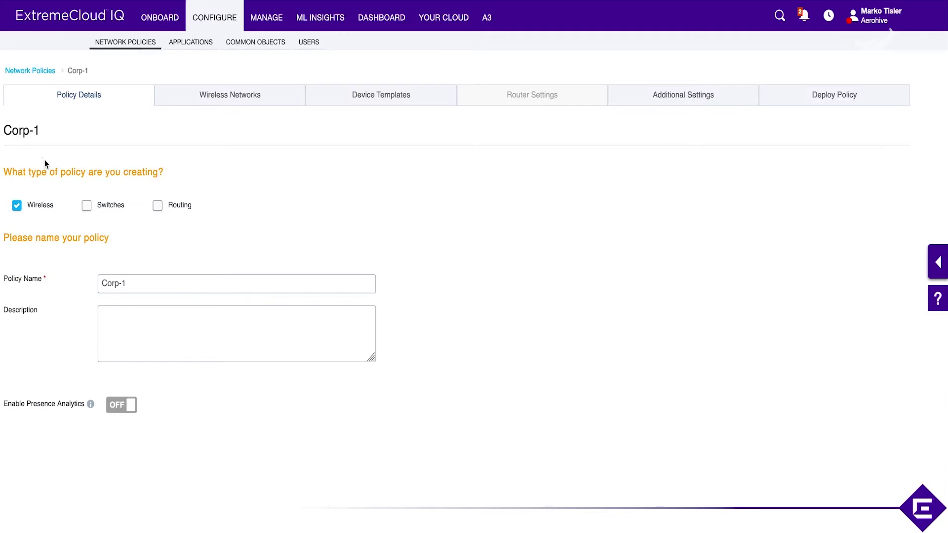
pyautogui.click(228, 96)
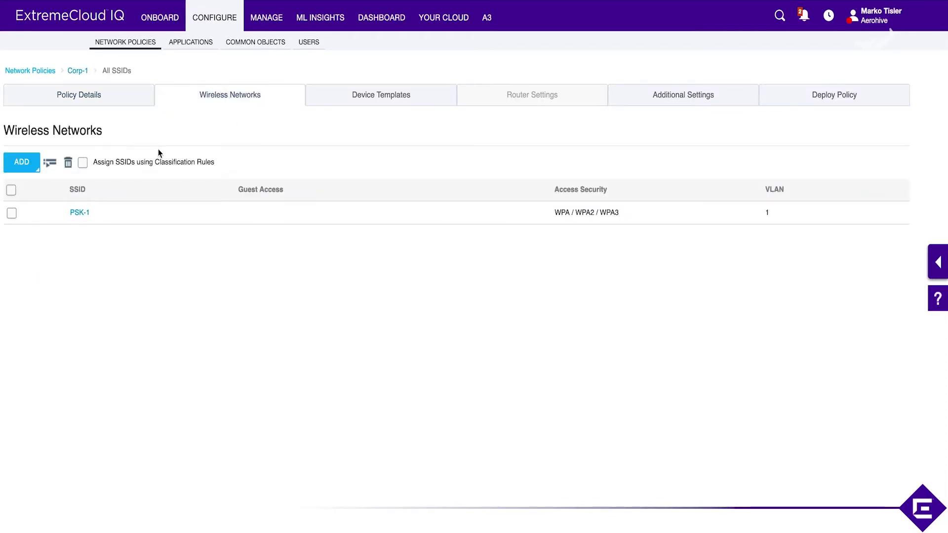
pyautogui.click(22, 166)
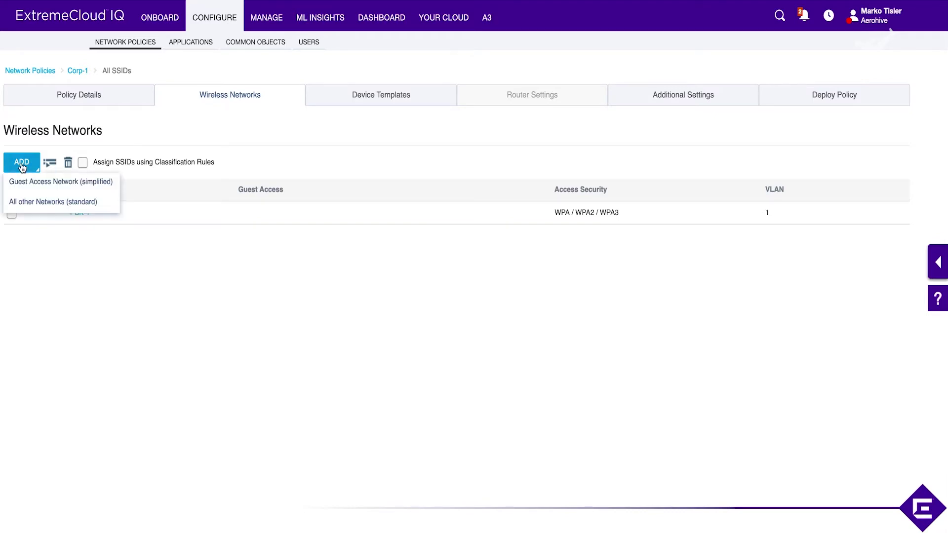
pyautogui.click(46, 204)
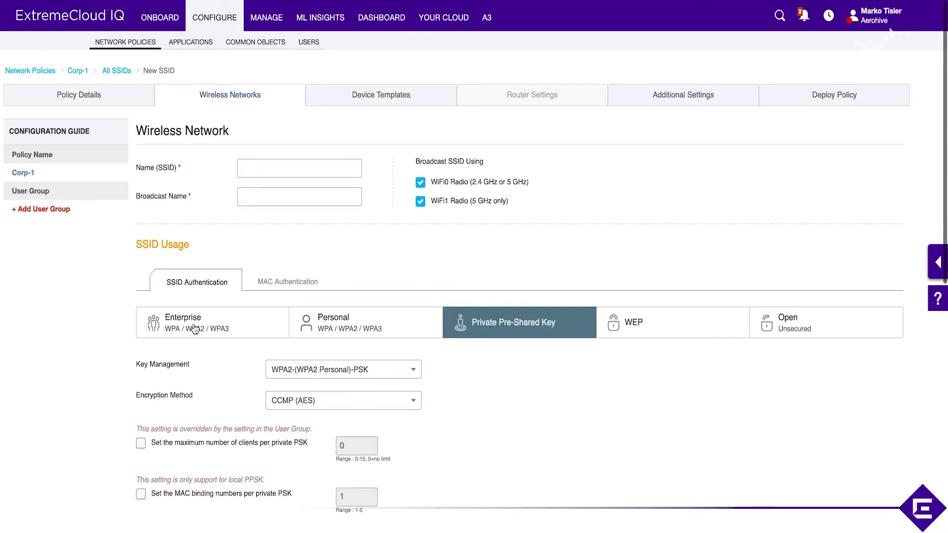
pyautogui.click(222, 332)
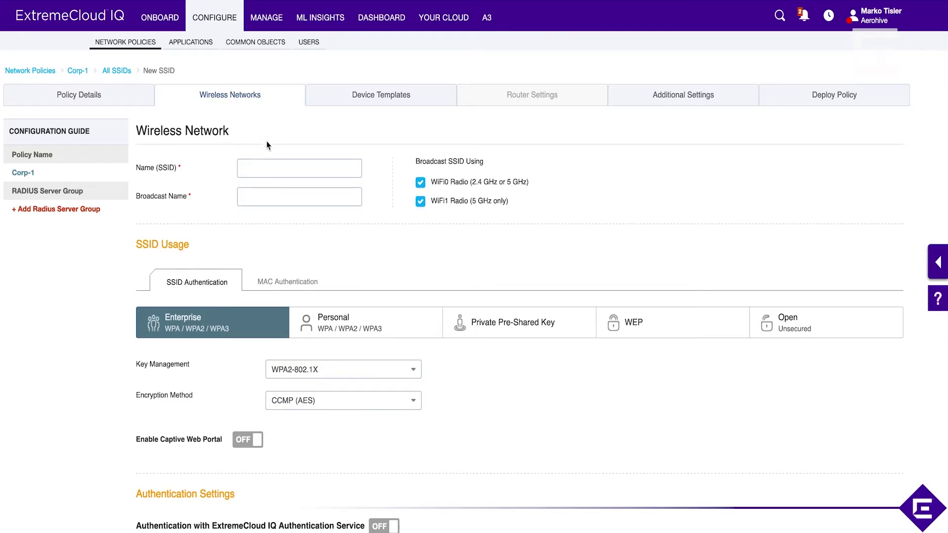
# Name the SSID Corp-EAP so the broadcast name fills in as Corp-EAP.
pyautogui.click(277, 163)
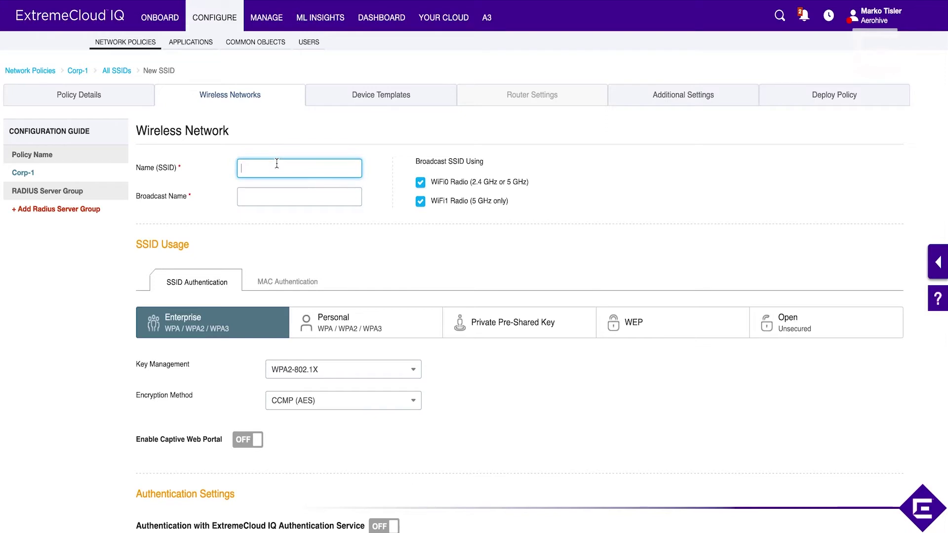
pyautogui.write('Corp-EPAP')
pyautogui.press('BackSpace')
pyautogui.press('BackSpace')
pyautogui.press('BackSpace')
pyautogui.write('AP')
pyautogui.press('Tab')
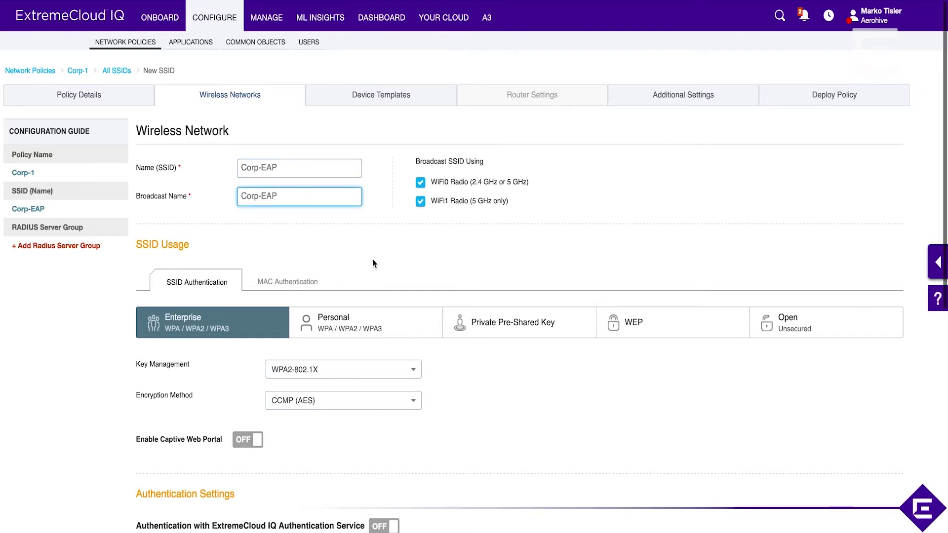
pyautogui.scroll(-1, 373, 262)
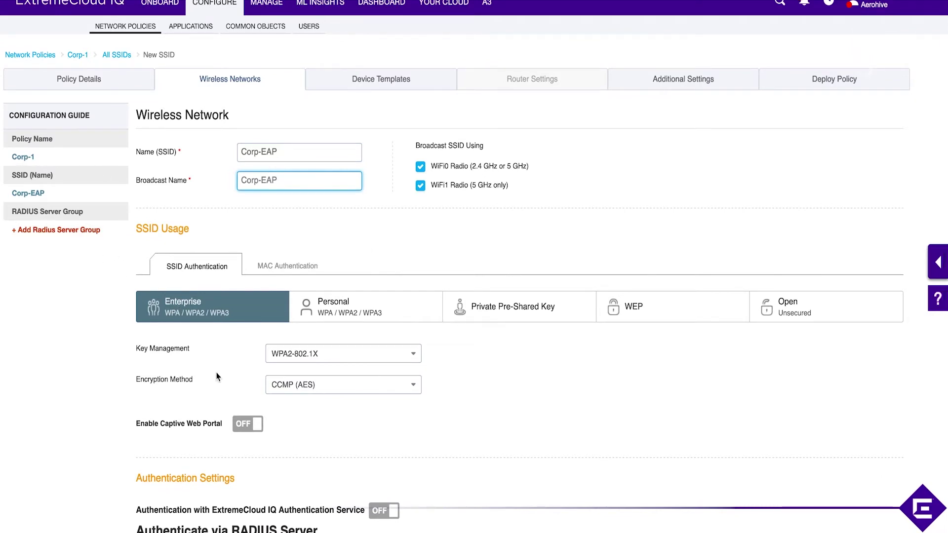
pyautogui.scroll(-3, 218, 378)
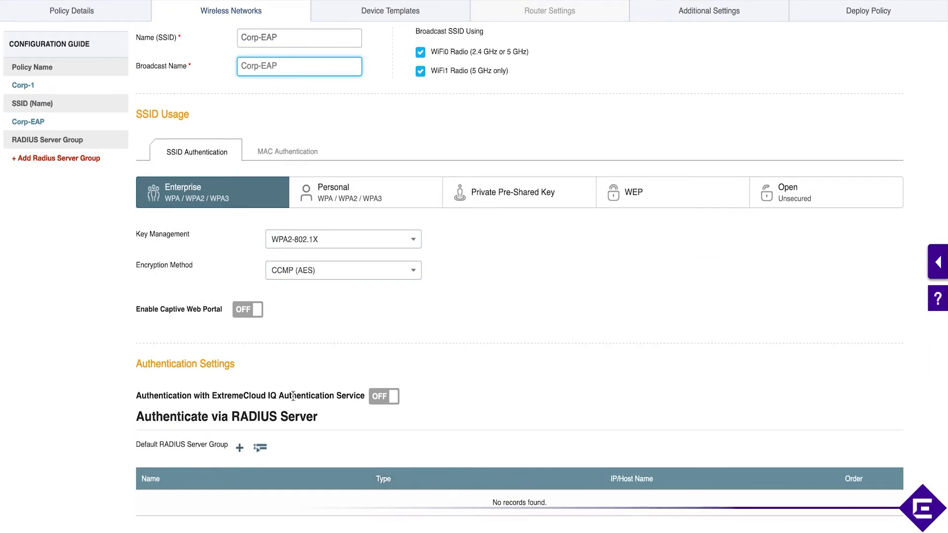
# Leave the ExtremeCloud IQ Authentication Service off and add a new default RADIUS server group.
pyautogui.click(393, 399)
pyautogui.click(394, 399)
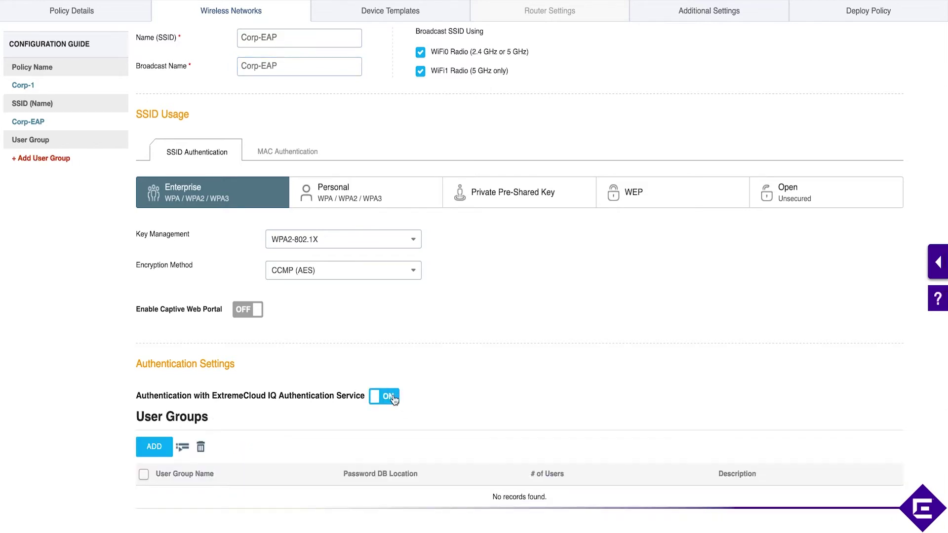
pyautogui.click(393, 399)
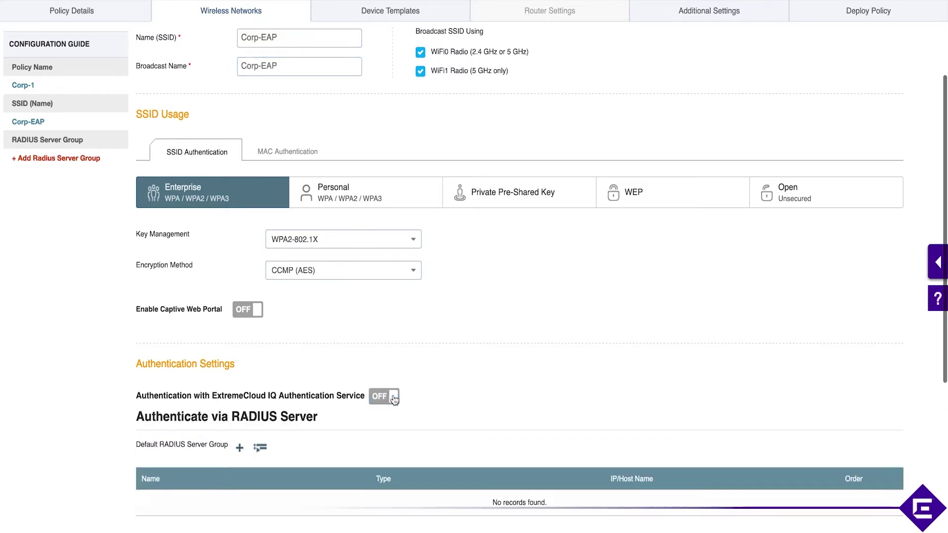
pyautogui.click(390, 400)
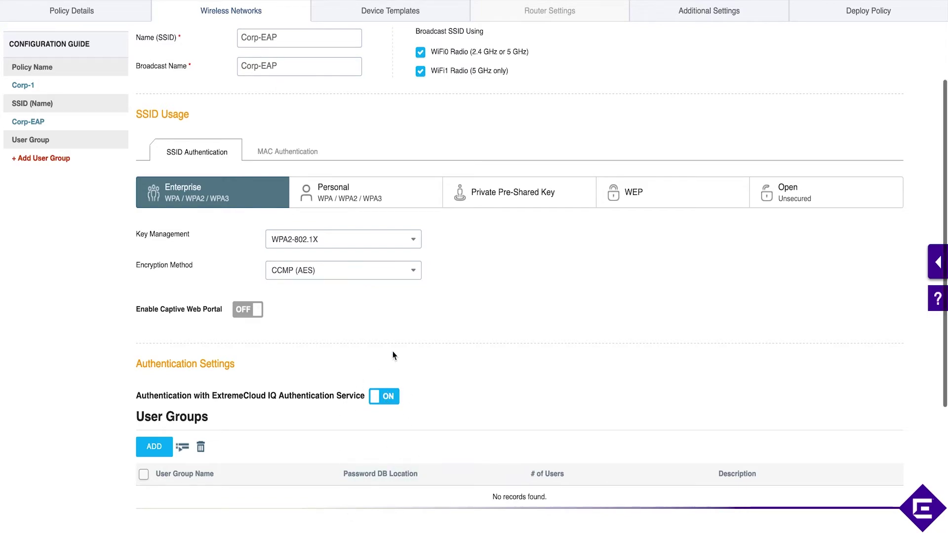
pyautogui.scroll(2, 394, 354)
pyautogui.scroll(1, 395, 355)
pyautogui.scroll(-3, 393, 356)
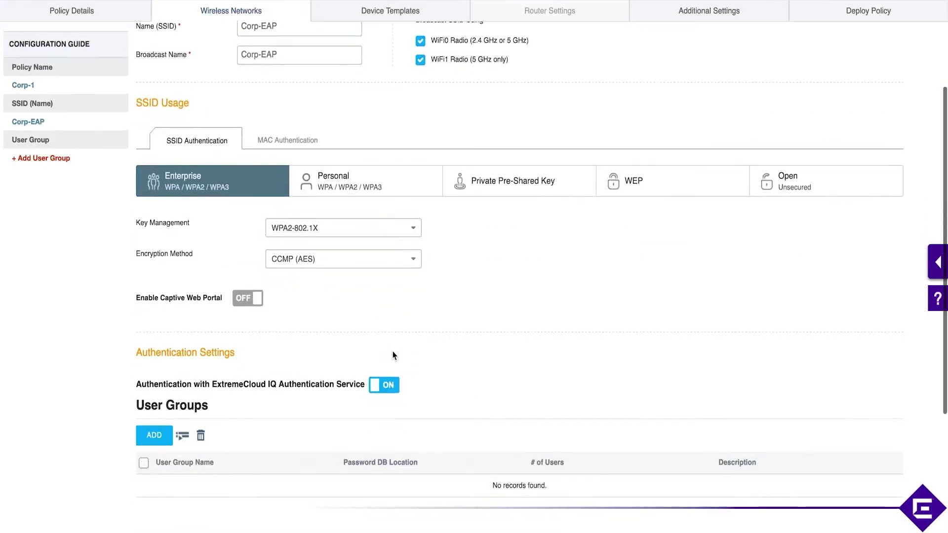
pyautogui.click(390, 388)
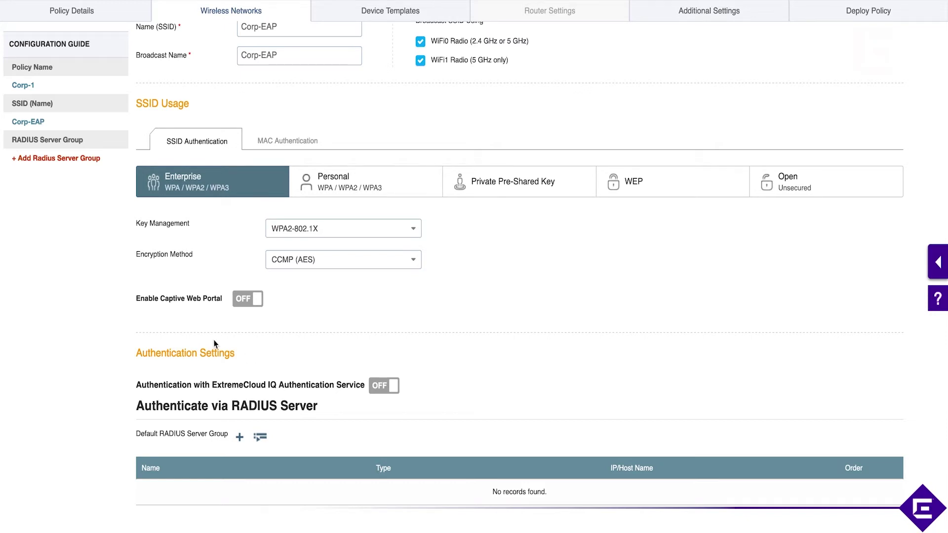
pyautogui.scroll(-2, 261, 437)
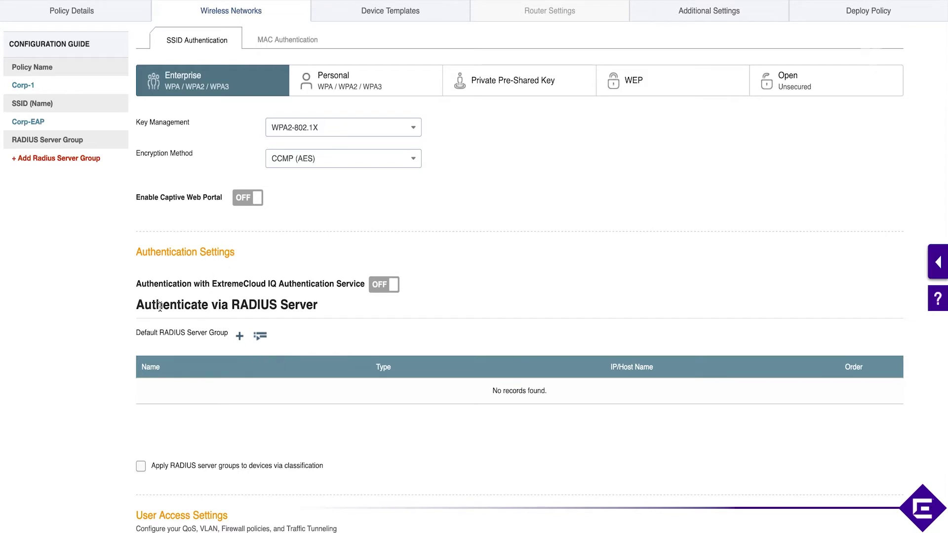
pyautogui.click(240, 340)
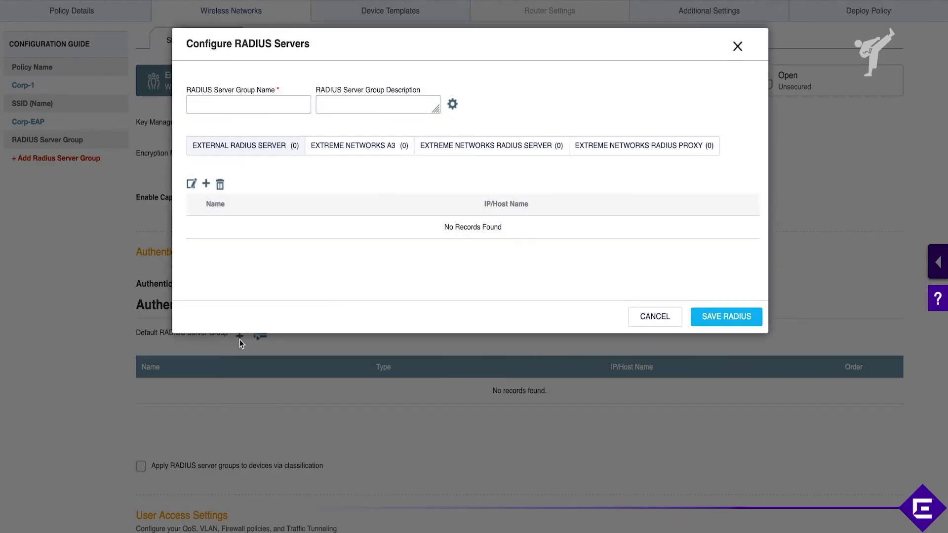
# Name the RADIUS server group Group-1.
pyautogui.click(245, 109)
pyautogui.write('Group-1')
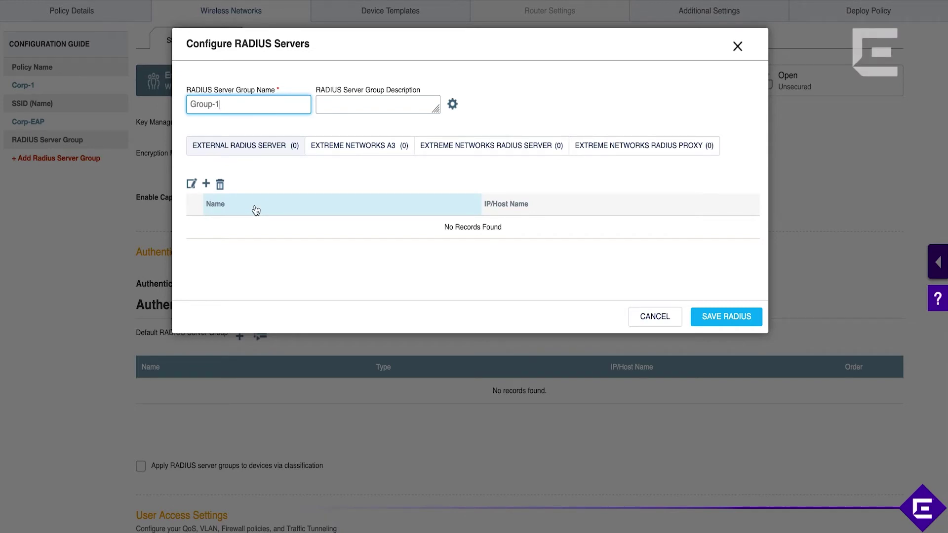
pyautogui.click(233, 153)
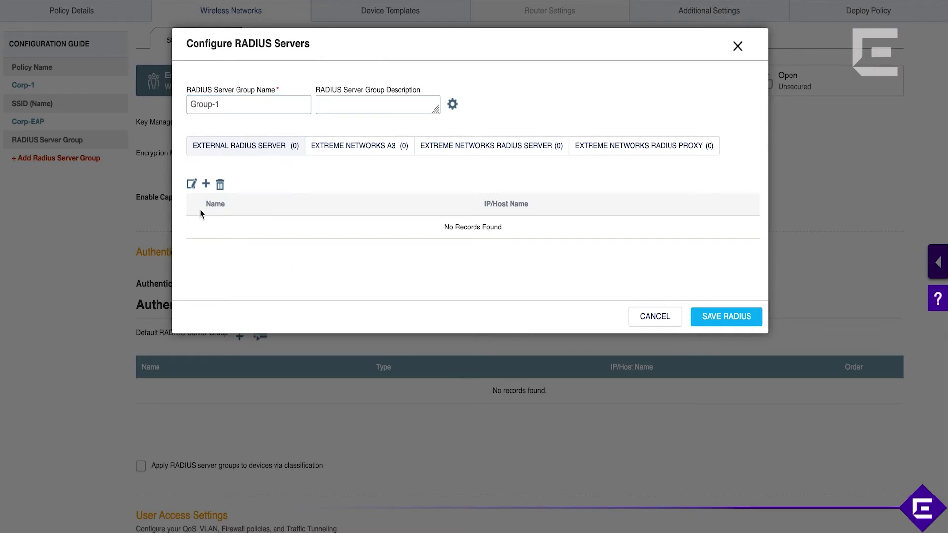
# Add external RADIUS server Radius-1 and start a new IP Address entry for it.
pyautogui.click(207, 185)
pyautogui.click(350, 230)
pyautogui.write('Radius-1')
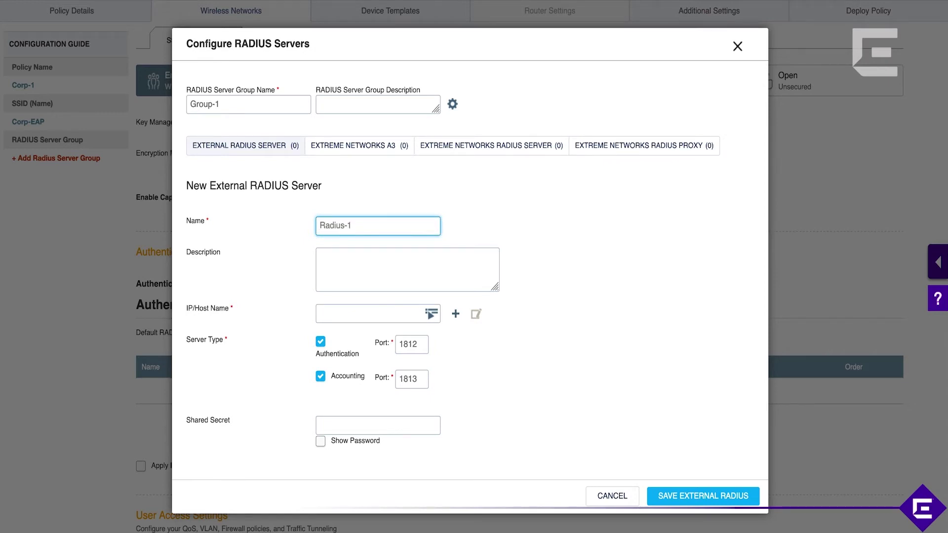
pyautogui.click(456, 315)
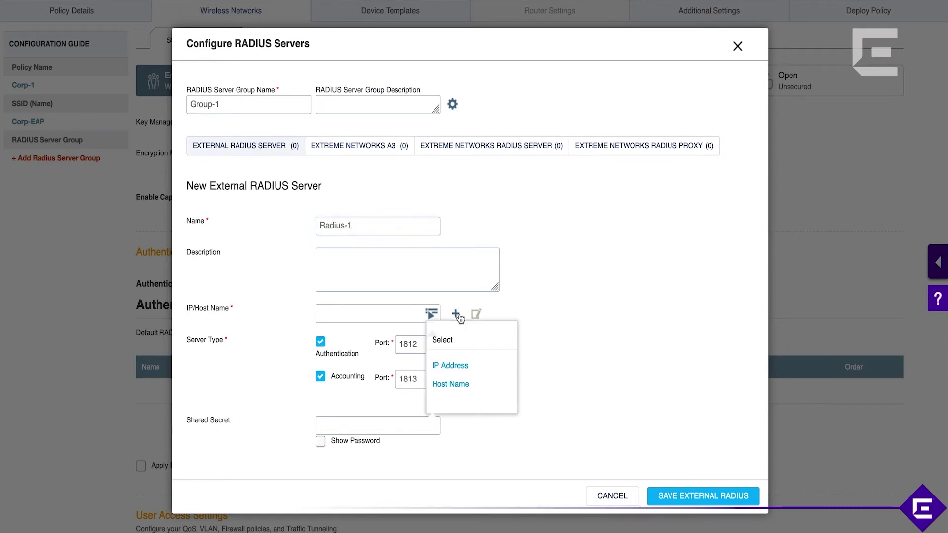
pyautogui.click(458, 369)
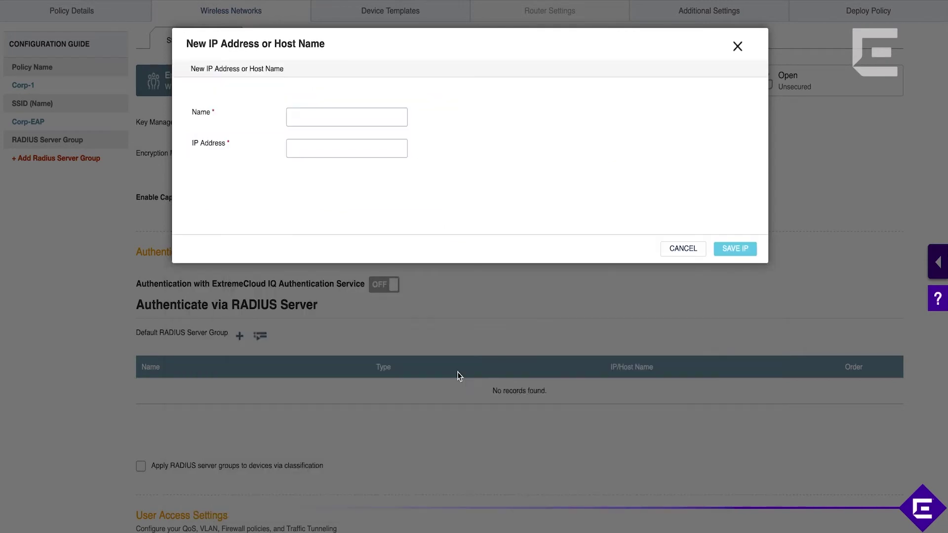
# Create the IP address object 150.136.193.180, copied from the notes, for the RADIUS server.
pyautogui.press('super+Tab')
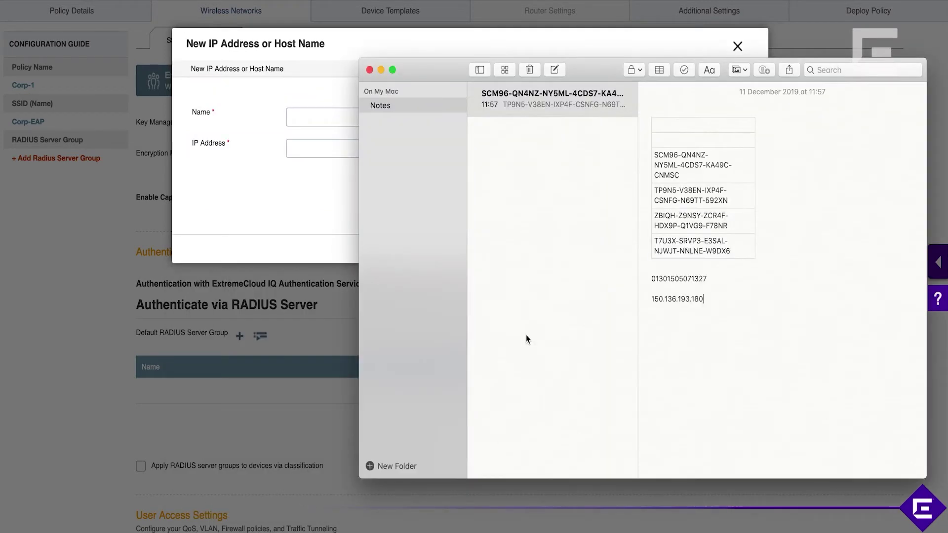
pyautogui.doubleClick(696, 298)
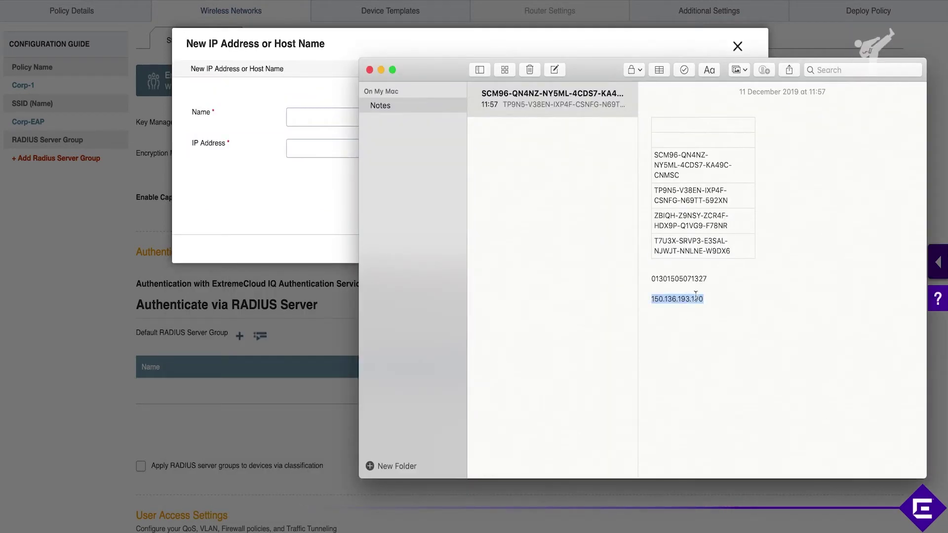
pyautogui.click(381, 70)
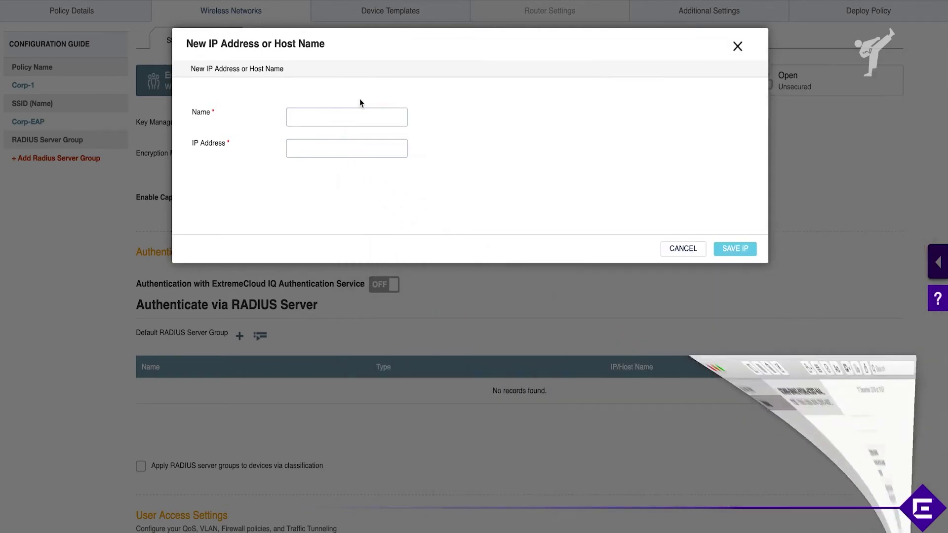
pyautogui.click(345, 116)
pyautogui.write('150.136.193.180')
pyautogui.click(341, 146)
pyautogui.write('150.136.193.180')
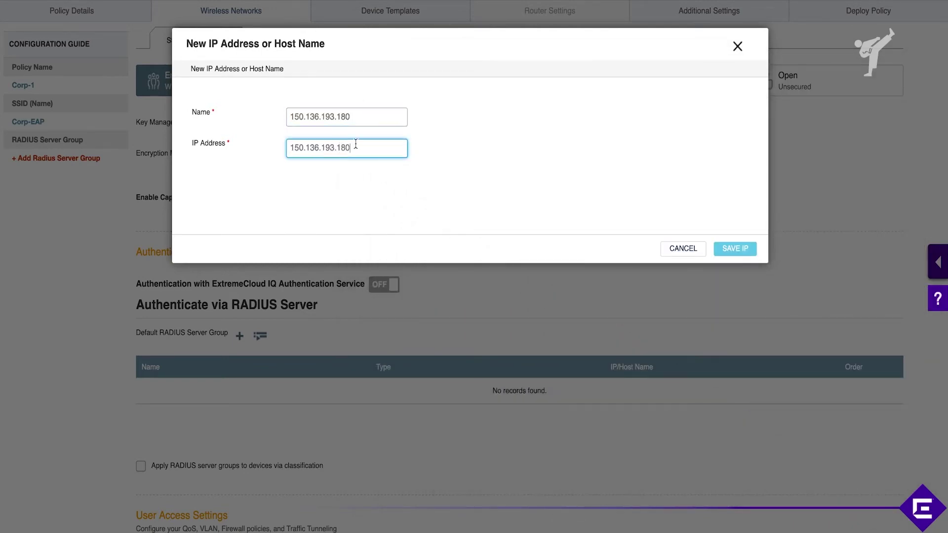
pyautogui.click(739, 249)
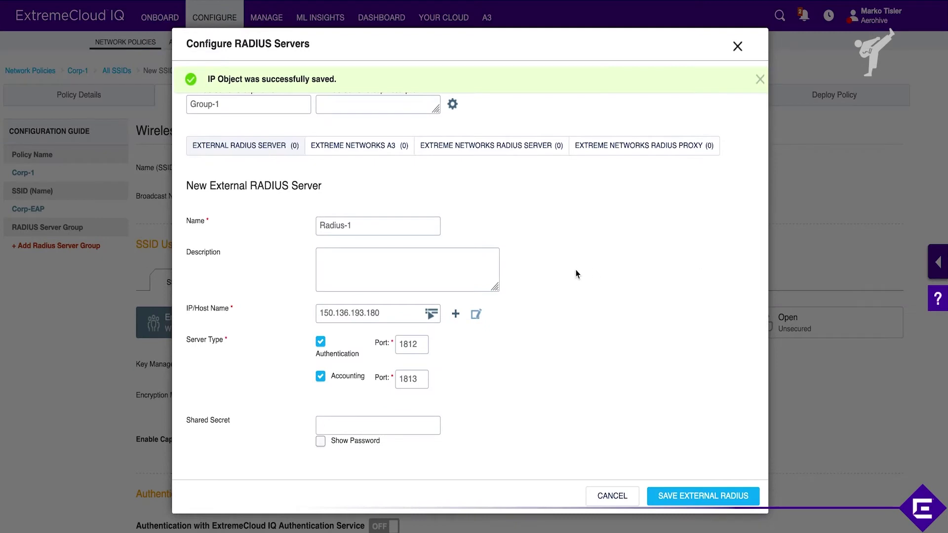
# Enter the shared secret, save Radius-1, and save Group-1 with Radius-1 selected.
pyautogui.scroll(-1, 535, 455)
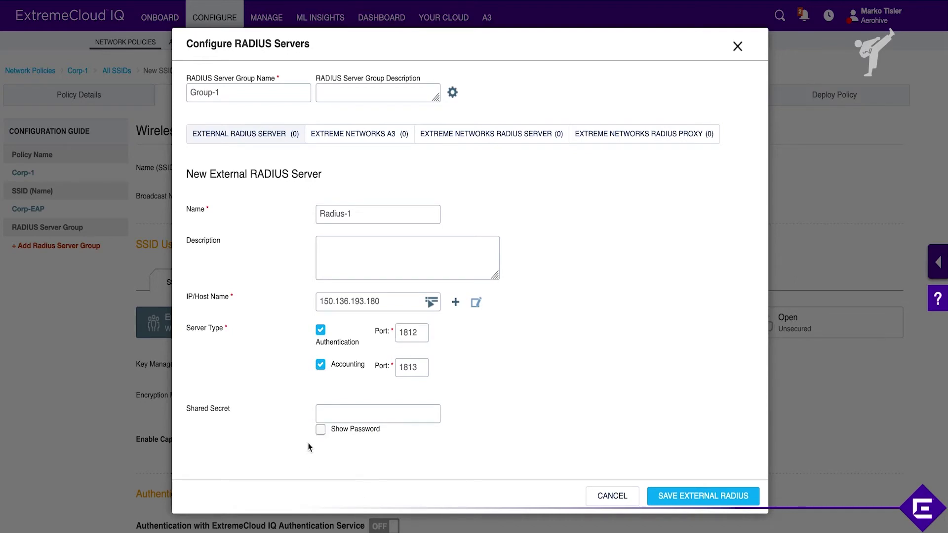
pyautogui.click(329, 415)
pyautogui.write('test')
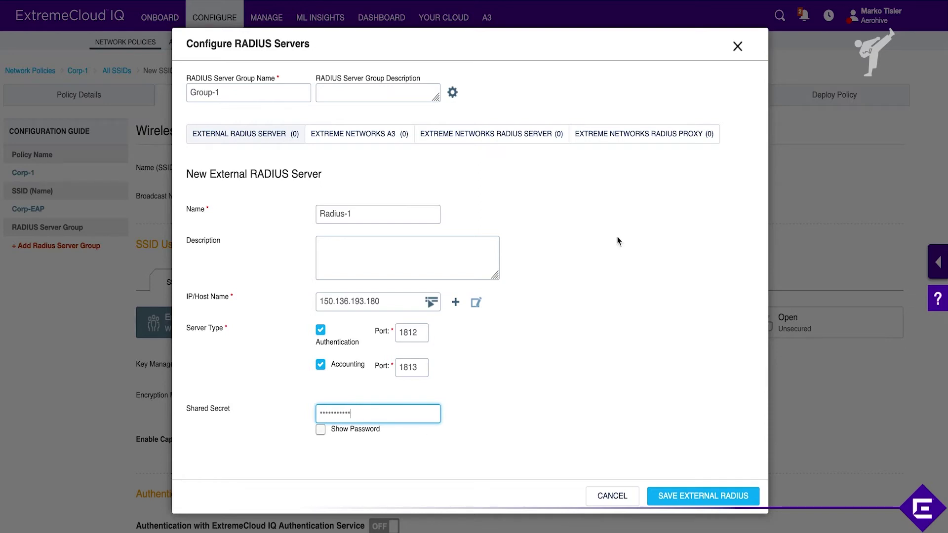
pyautogui.click(710, 496)
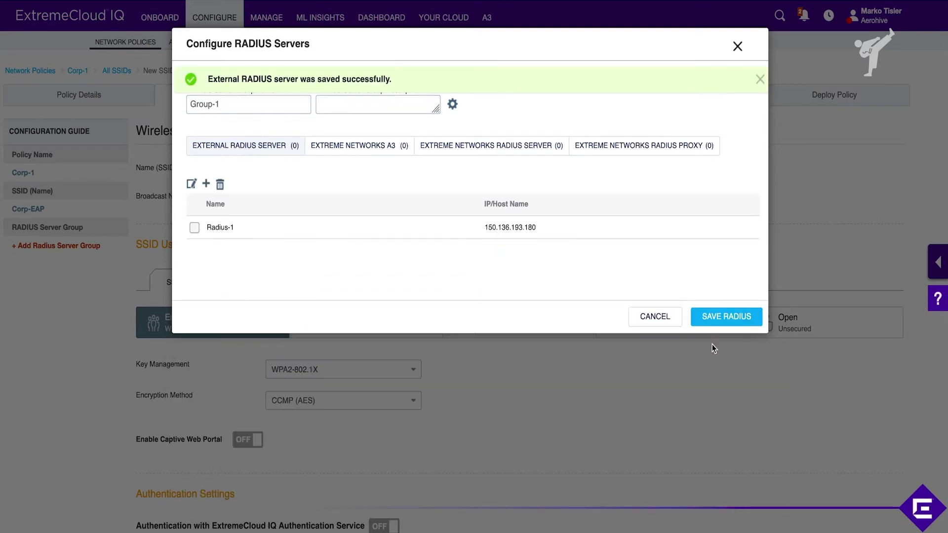
pyautogui.click(726, 325)
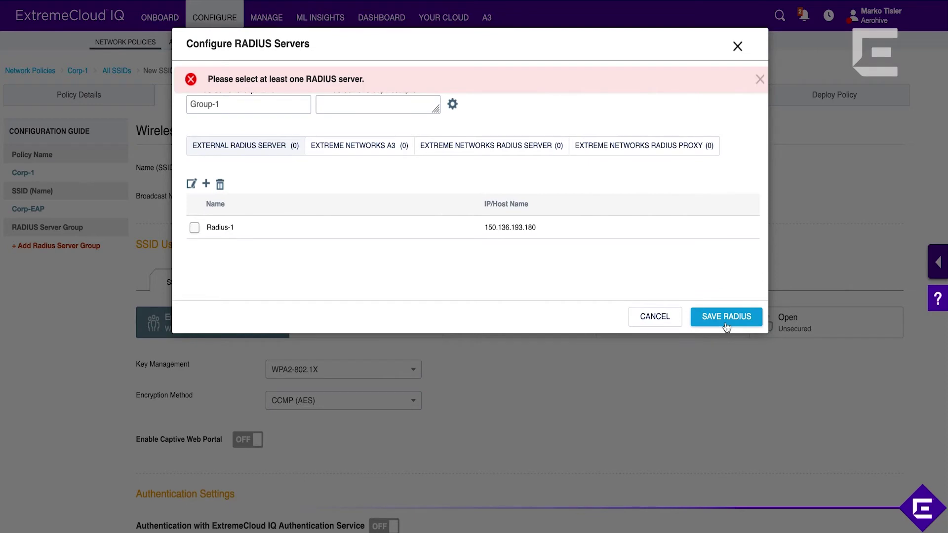
pyautogui.click(194, 227)
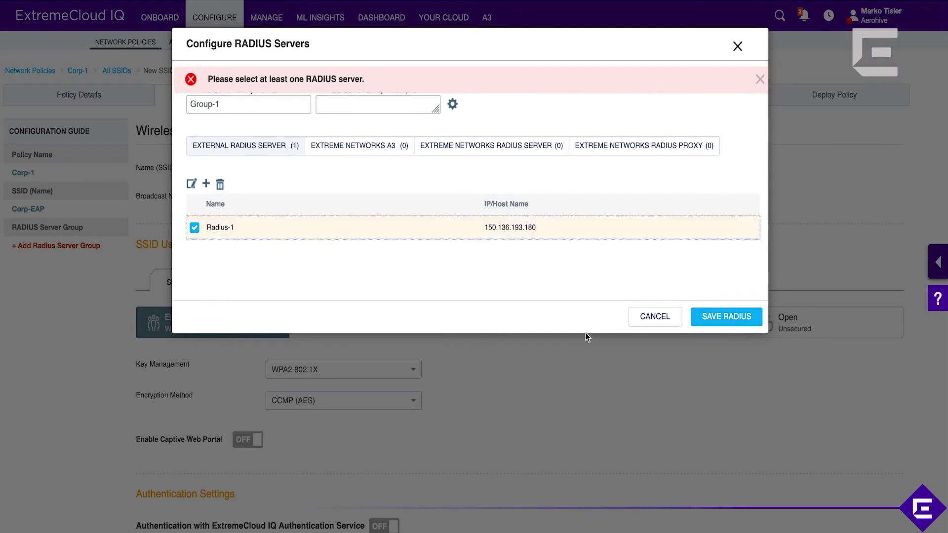
pyautogui.click(742, 318)
pyautogui.scroll(-3, 734, 445)
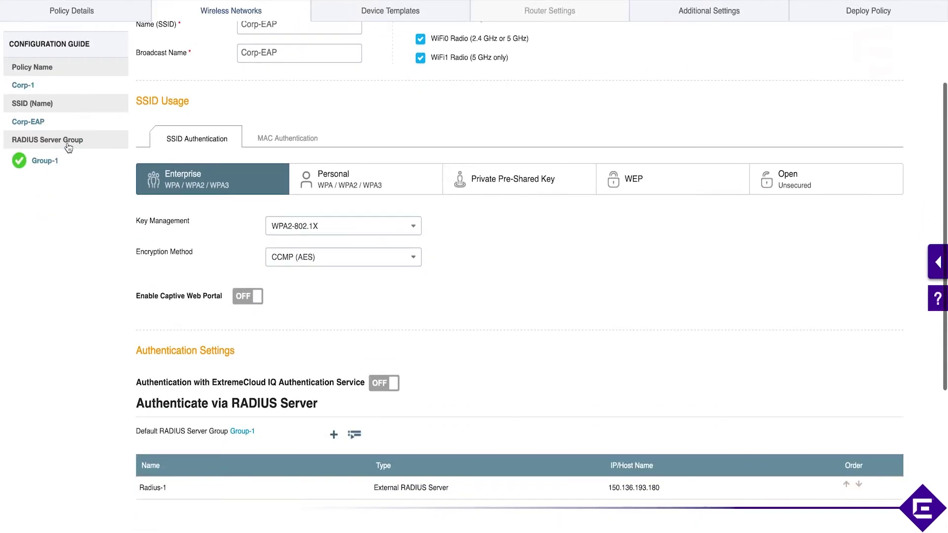
# In User Access Settings, begin adding a new Default User Profile for Corp-EAP.
pyautogui.scroll(-2, 186, 369)
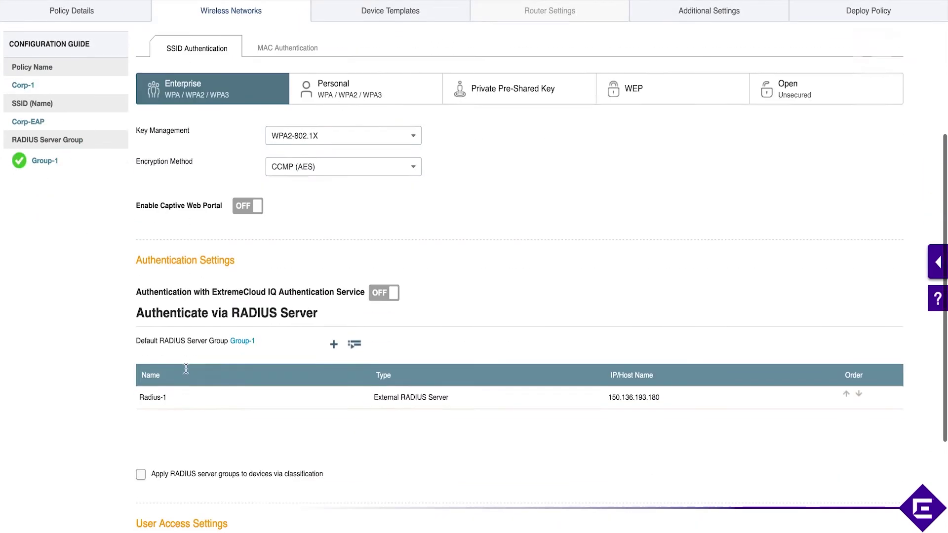
pyautogui.scroll(-4, 357, 368)
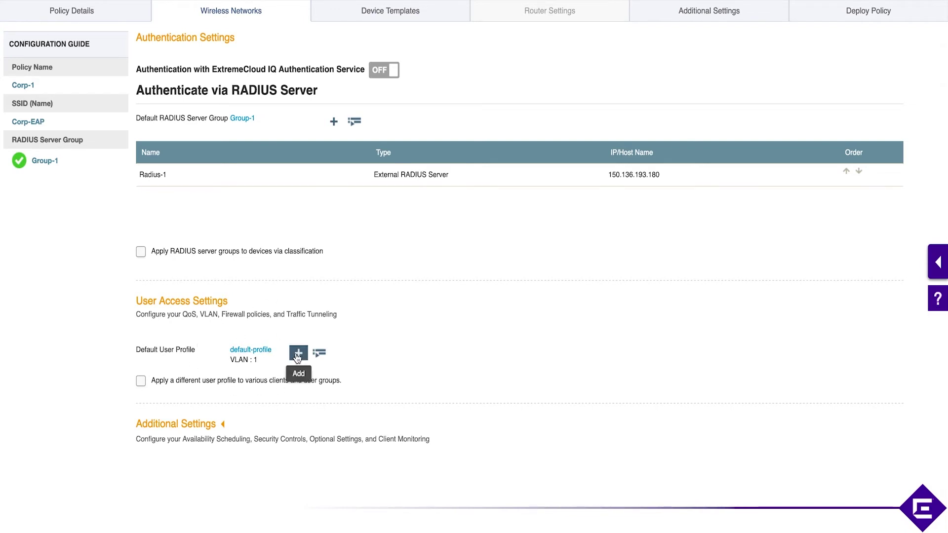
pyautogui.click(298, 354)
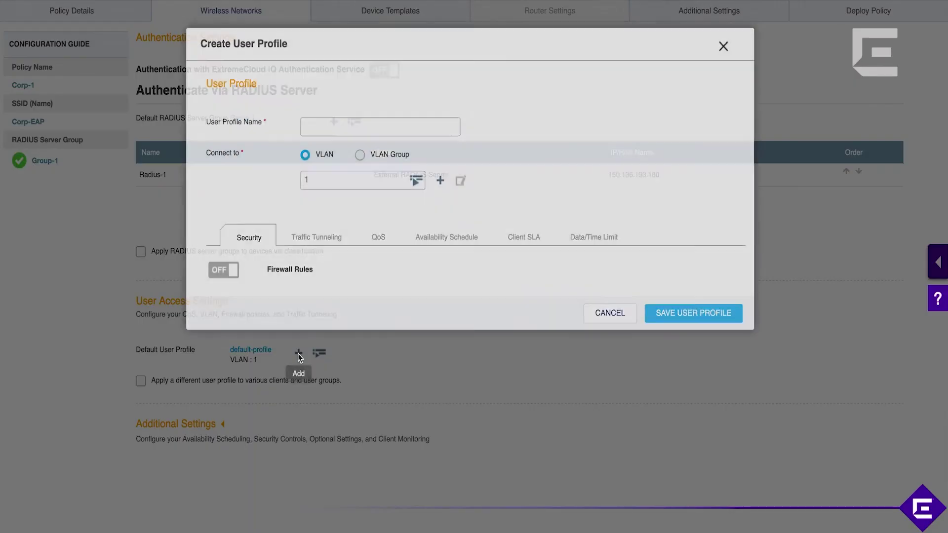
# Create user profile UP-Quarantine on a new VLAN 5 (ID 5) and save it.
pyautogui.click(328, 125)
pyautogui.write('UP-5')
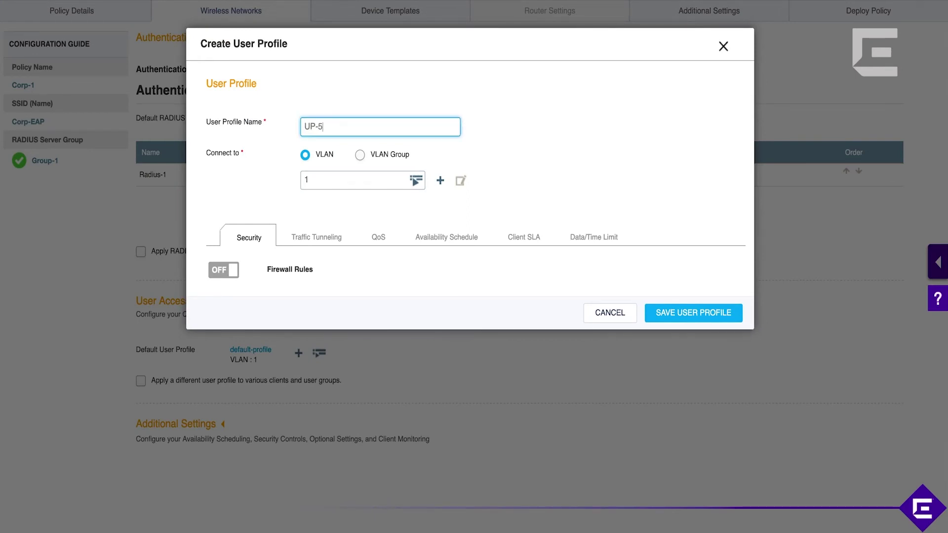
pyautogui.write('Quaran')
pyautogui.click(417, 181)
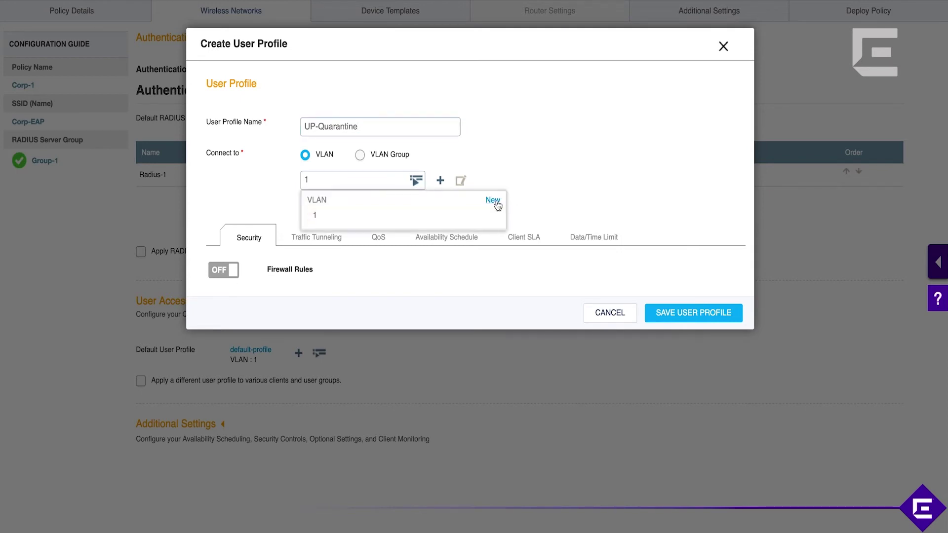
pyautogui.click(494, 200)
pyautogui.click(344, 117)
pyautogui.write('5')
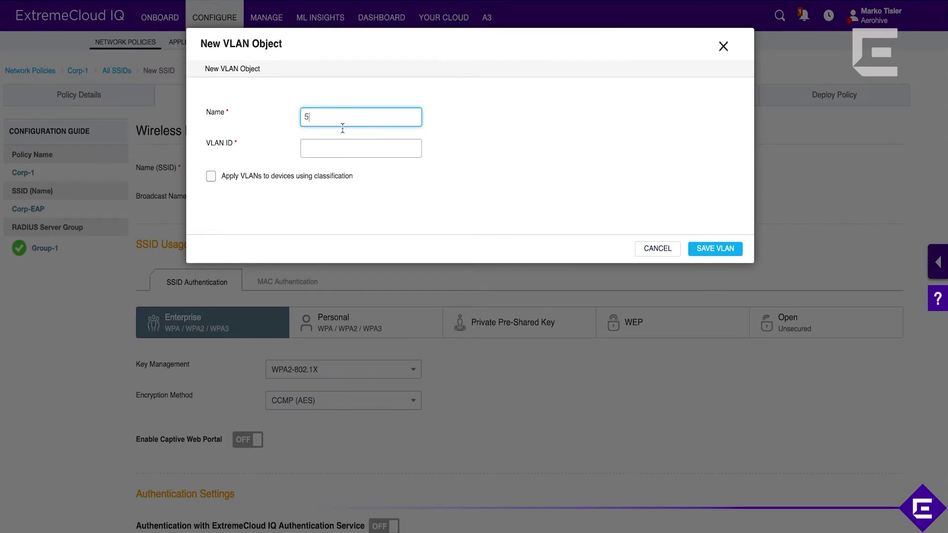
pyautogui.press('Tab')
pyautogui.write('%')
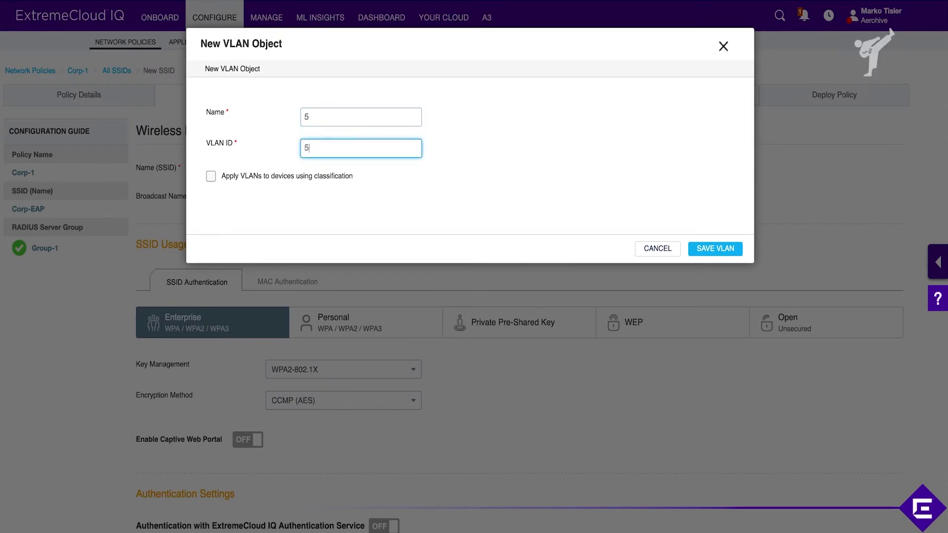
pyautogui.click(728, 252)
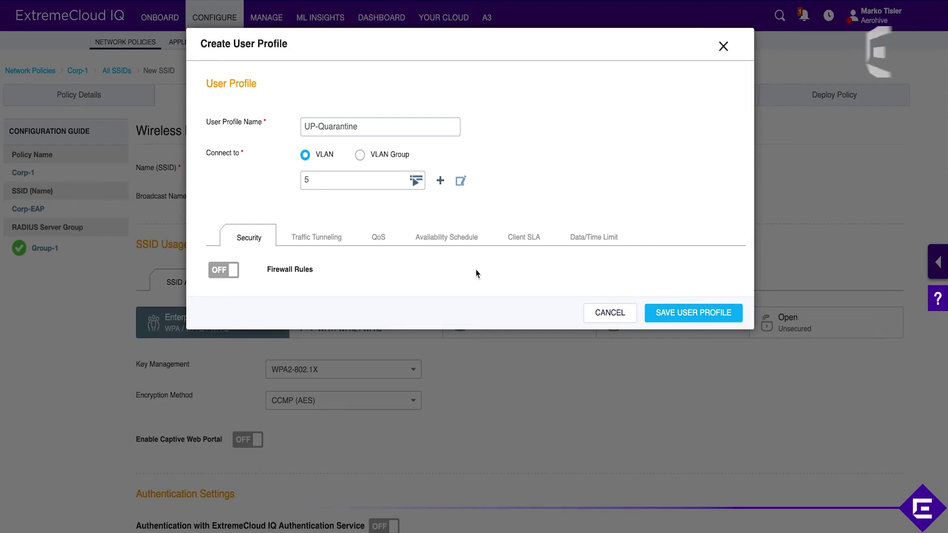
pyautogui.click(671, 314)
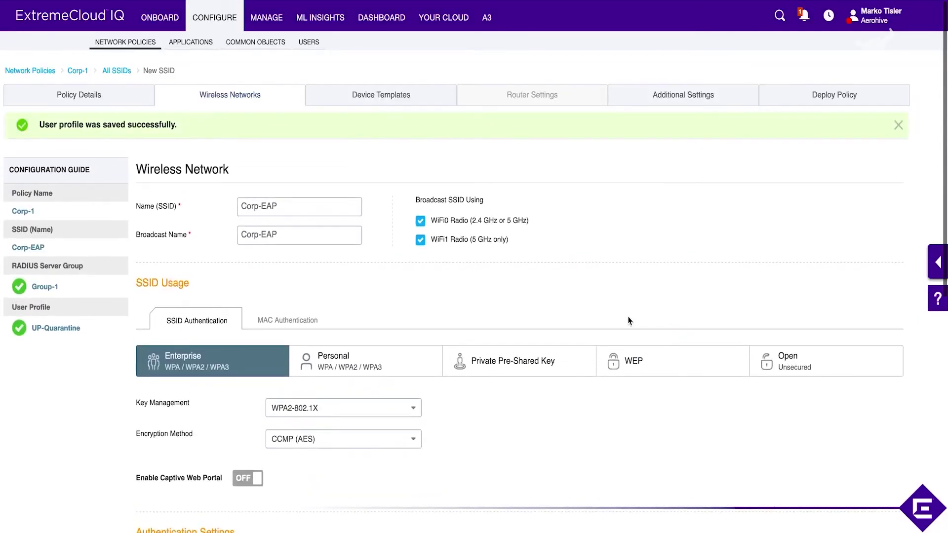
# Enable 'Apply a different user profile to various clients and user groups' for Corp-EAP.
pyautogui.scroll(-8, 629, 318)
pyautogui.scroll(1, 629, 319)
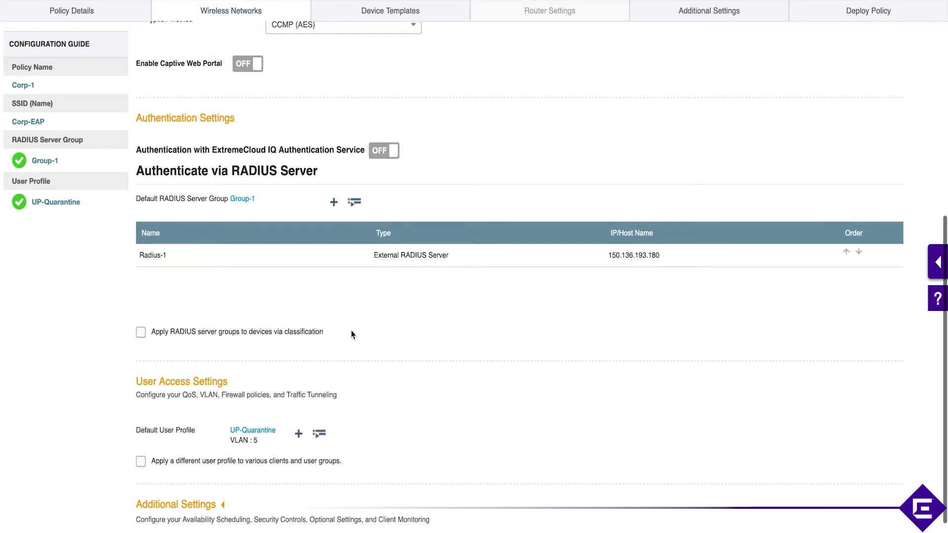
pyautogui.scroll(-1, 354, 362)
pyautogui.scroll(-1, 354, 362)
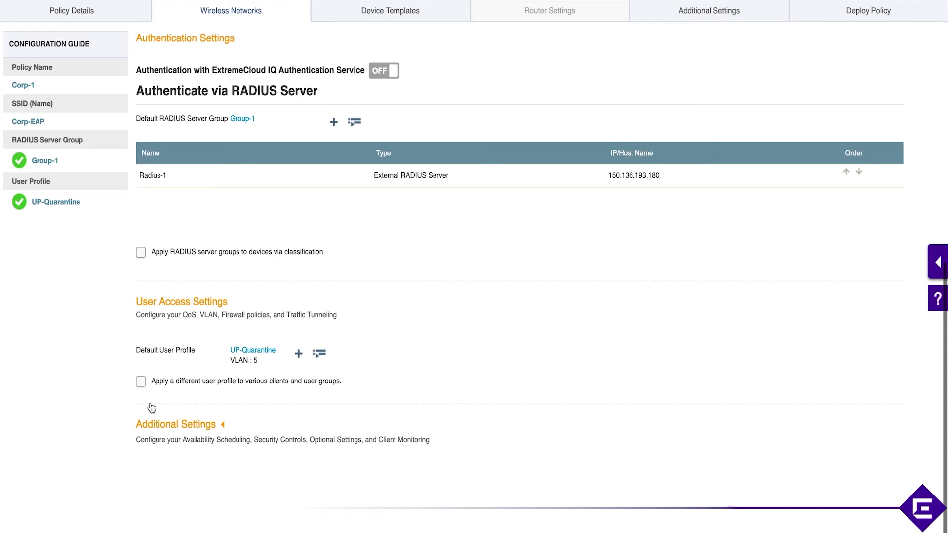
pyautogui.click(141, 381)
pyautogui.scroll(-1, 329, 437)
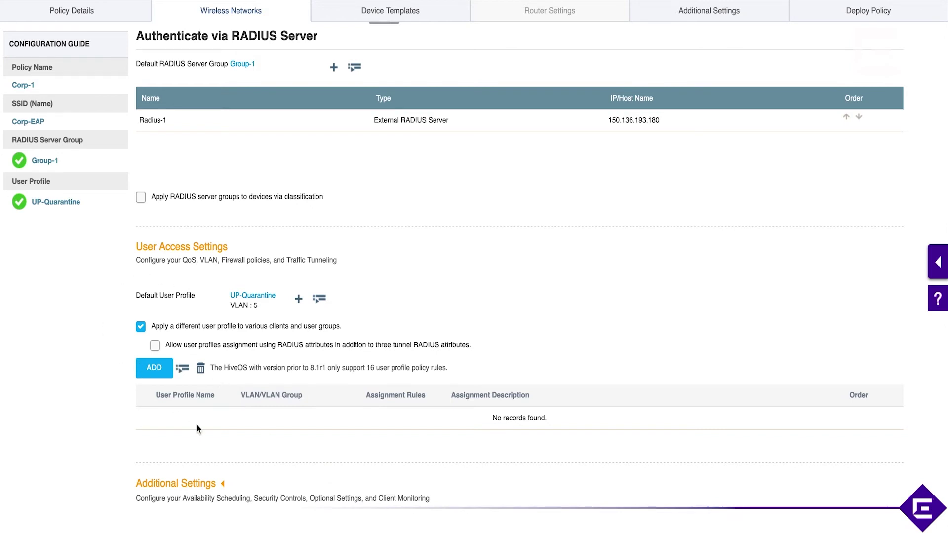
pyautogui.scroll(-2, 201, 428)
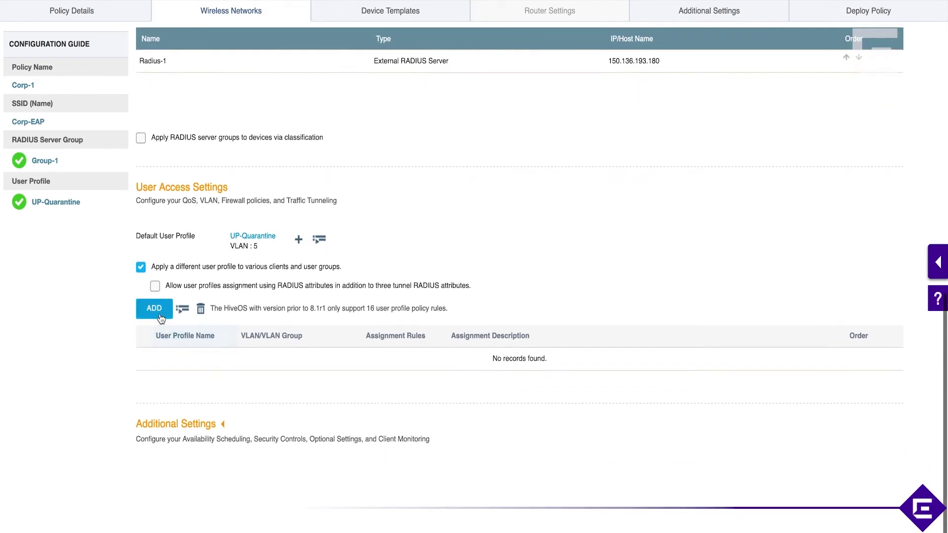
# Add user profile UP-10 on a new VLAN 10 (ID 10) and save it.
pyautogui.click(154, 309)
pyautogui.click(329, 130)
pyautogui.write('U')
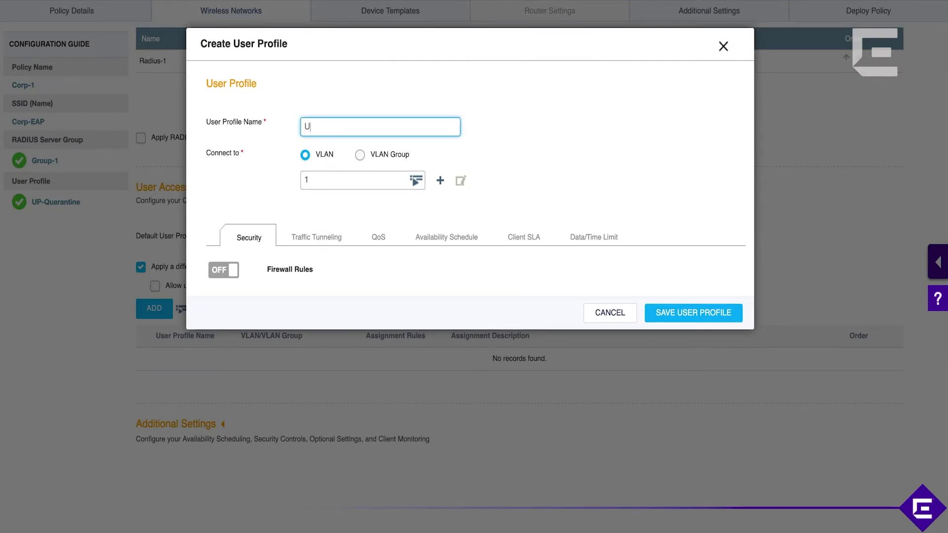
pyautogui.write('P-10')
pyautogui.click(440, 180)
pyautogui.click(329, 119)
pyautogui.write('10')
pyautogui.click(329, 146)
pyautogui.write('0')
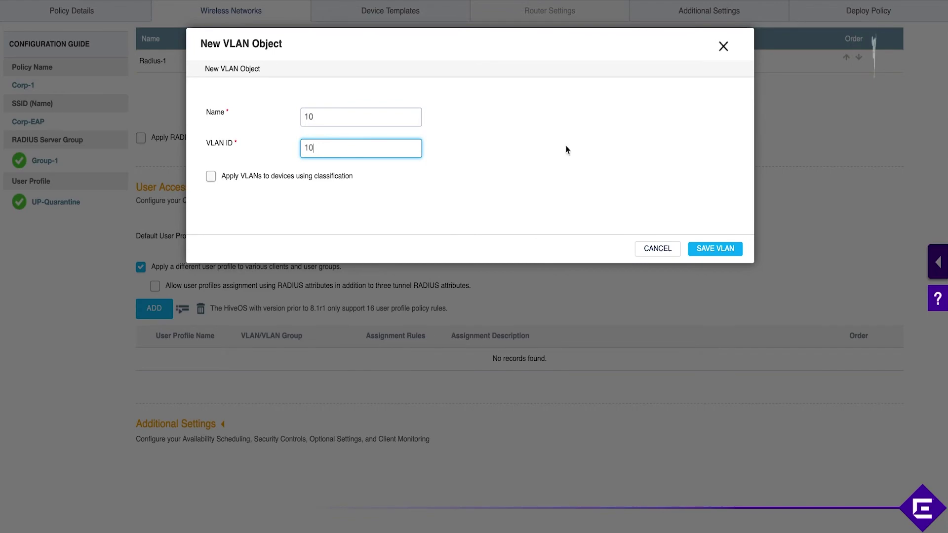
pyautogui.click(703, 254)
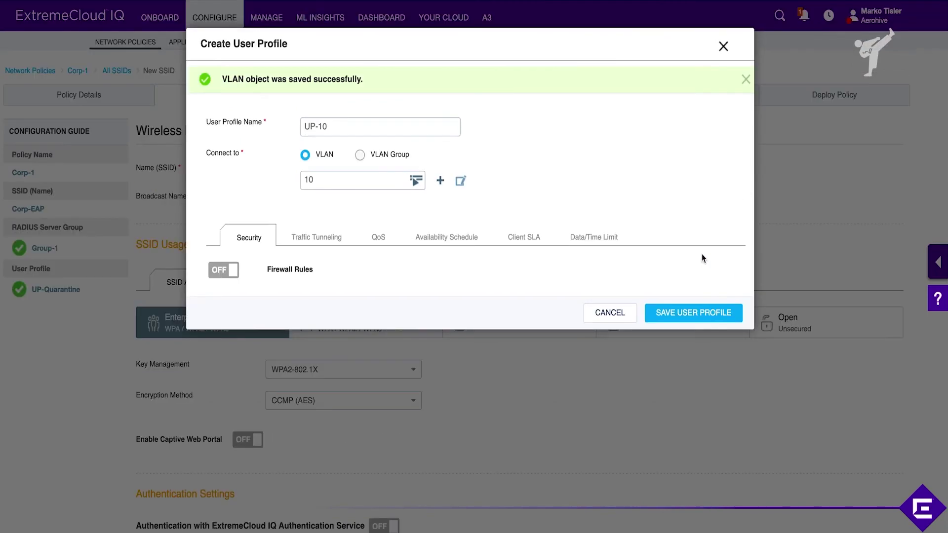
pyautogui.click(717, 315)
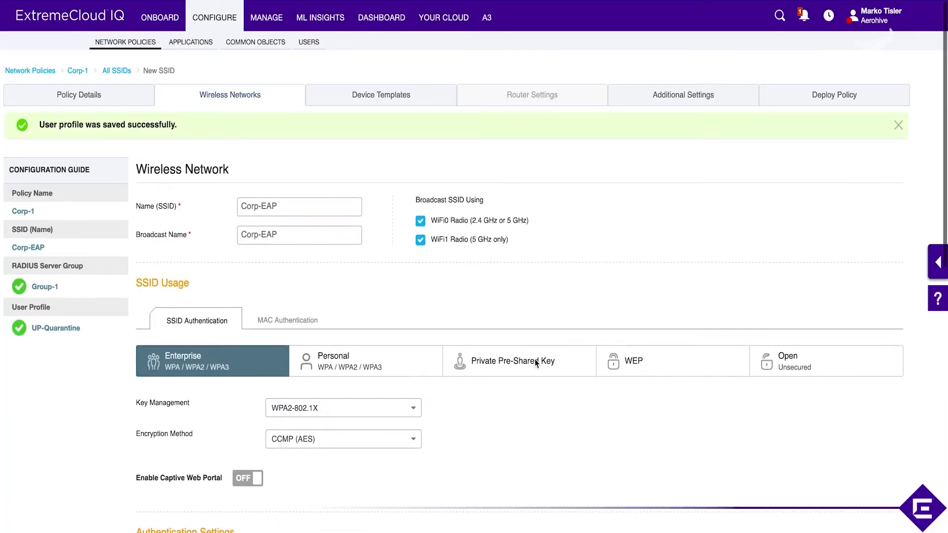
pyautogui.scroll(-2, 535, 364)
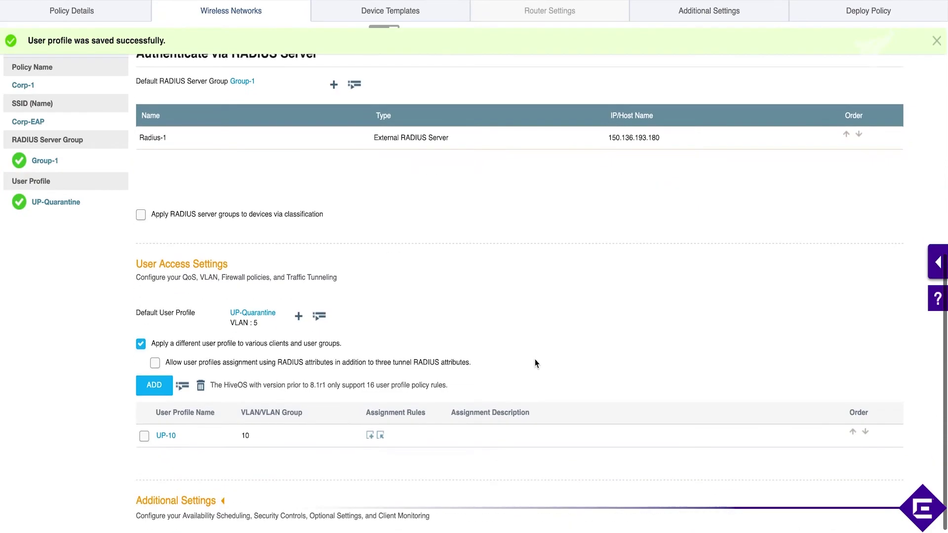
# Add user profile UP-8 on a new VLAN 8 (ID 8) and save it.
pyautogui.click(154, 388)
pyautogui.click(351, 127)
pyautogui.write('UP-8')
pyautogui.click(440, 181)
pyautogui.click(377, 120)
pyautogui.write('8')
pyautogui.press('Tab')
pyautogui.write('8')
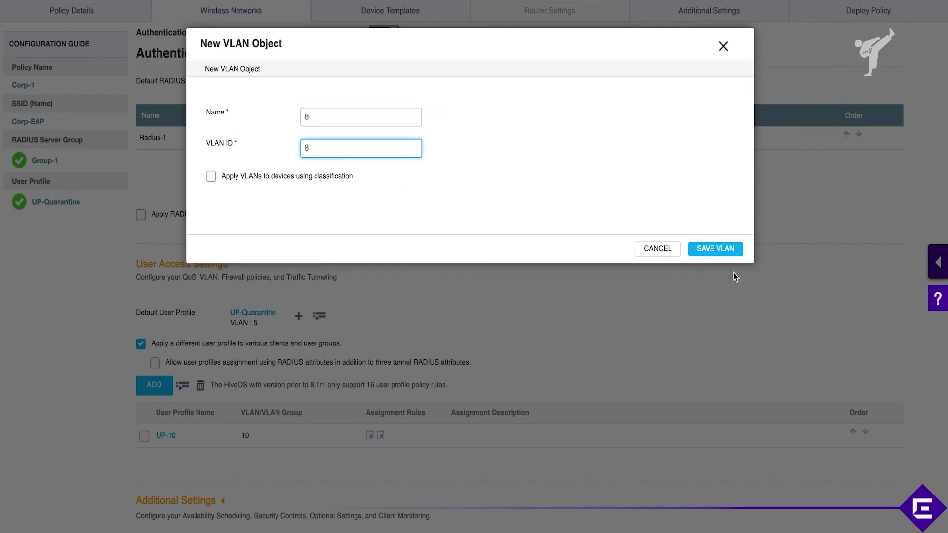
pyautogui.click(715, 249)
pyautogui.click(701, 314)
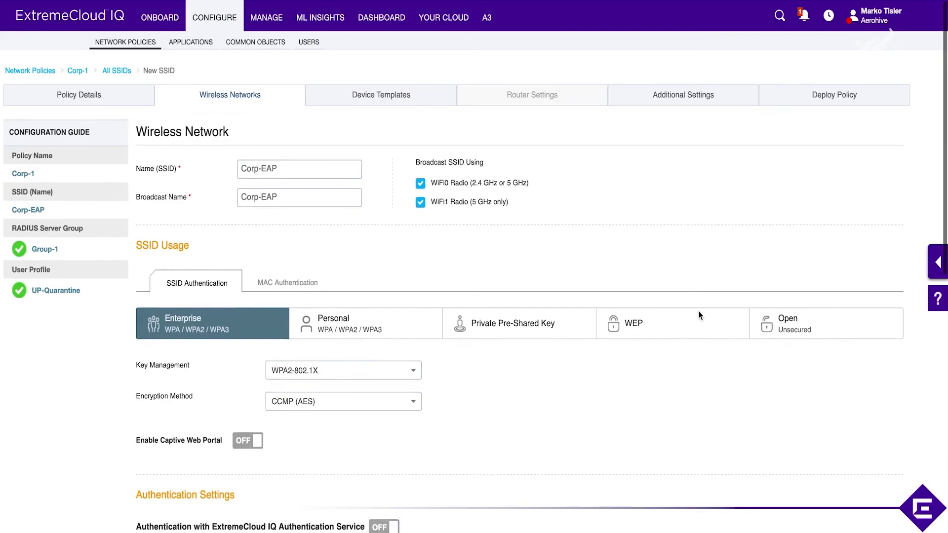
pyautogui.scroll(-10, 687, 453)
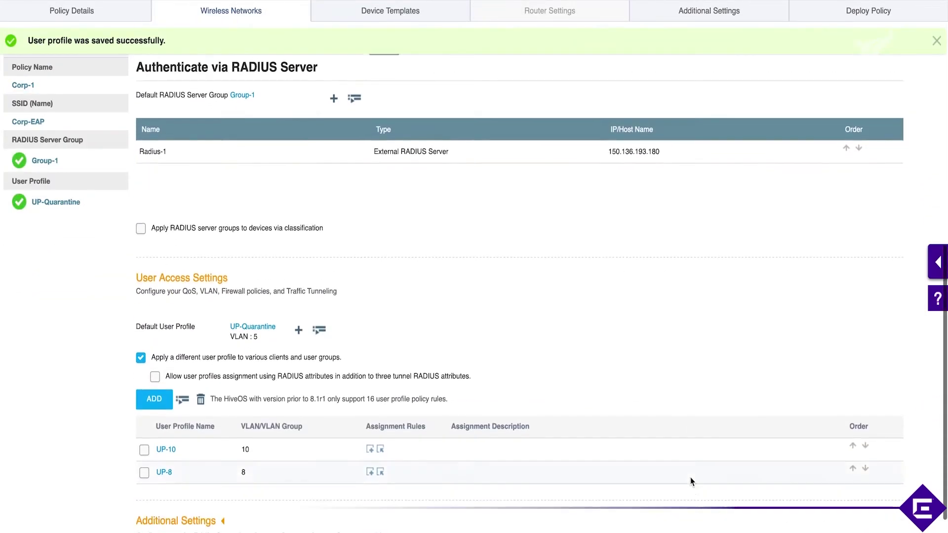
pyautogui.scroll(-2, 691, 482)
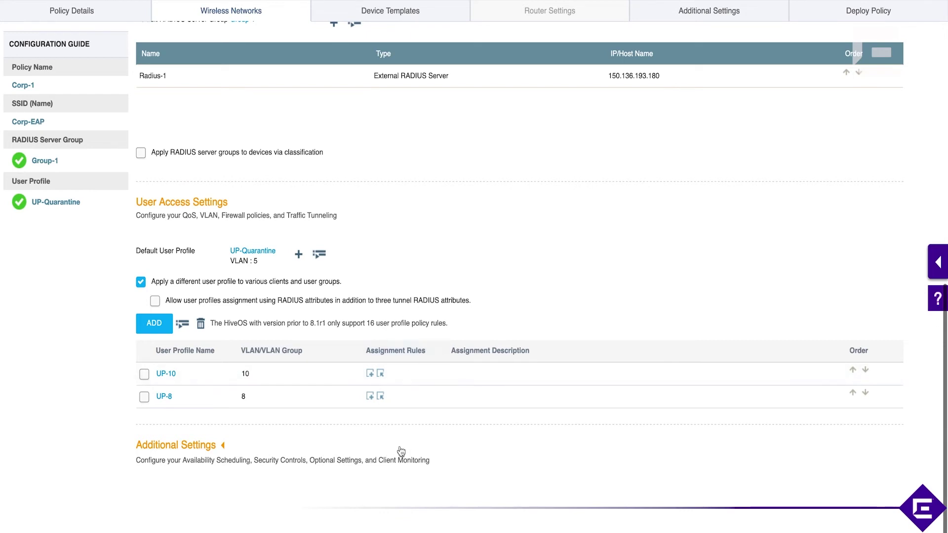
# Give UP-10 a rule, Rule-10, matching RADIUS attribute value 10, and save it.
pyautogui.click(371, 374)
pyautogui.click(272, 105)
pyautogui.write('Rule-10')
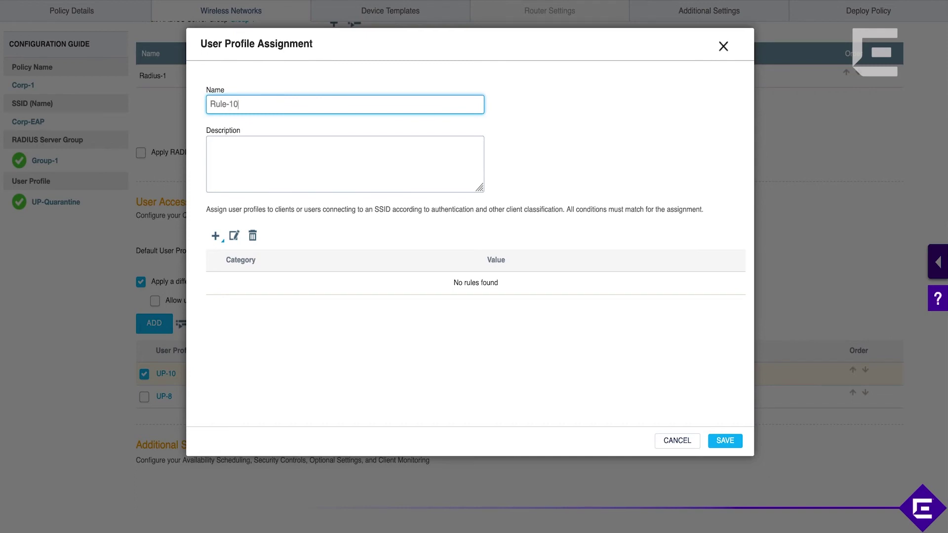
pyautogui.click(215, 236)
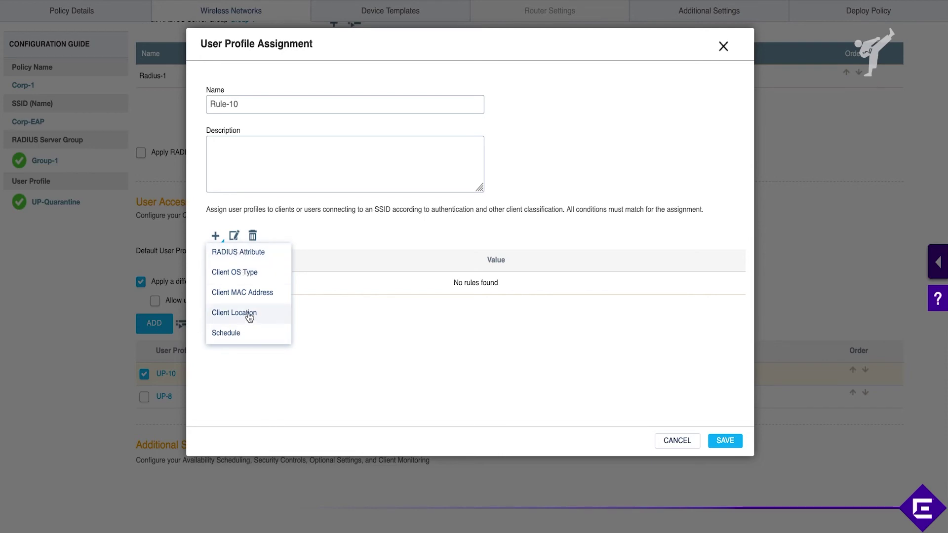
pyautogui.click(232, 253)
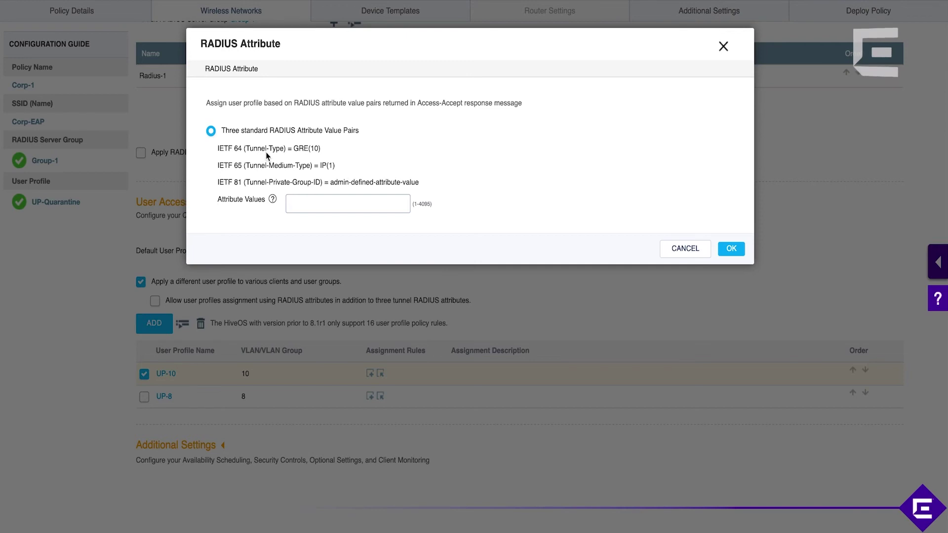
pyautogui.click(337, 201)
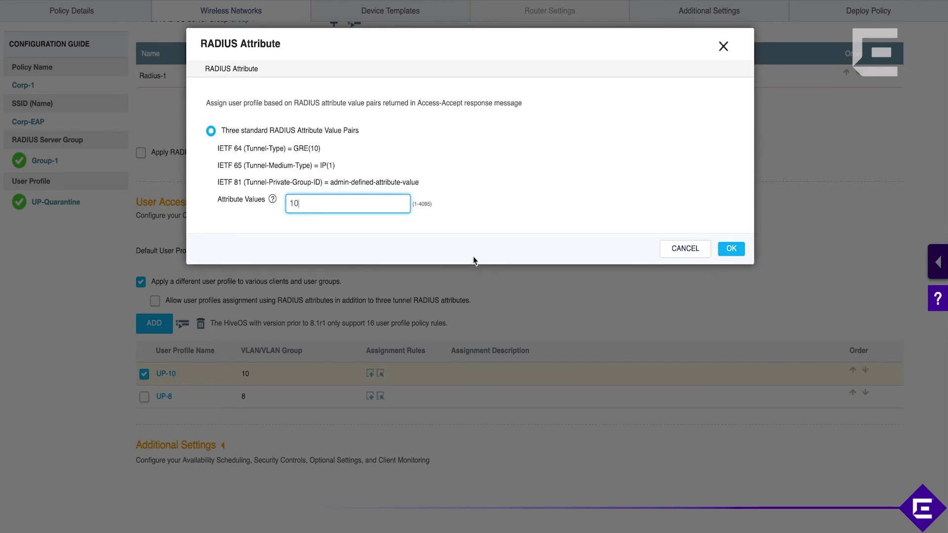
pyautogui.click(734, 247)
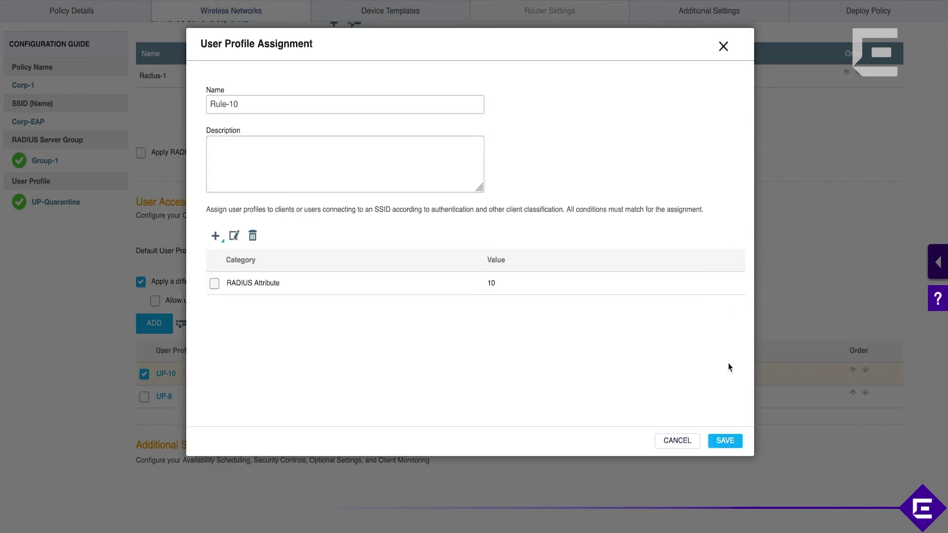
pyautogui.click(724, 441)
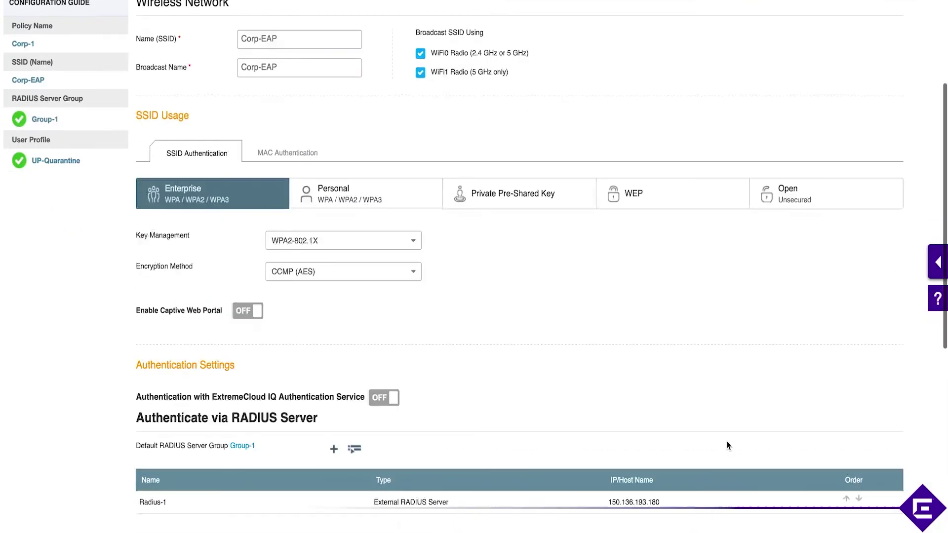
pyautogui.scroll(-3, 727, 446)
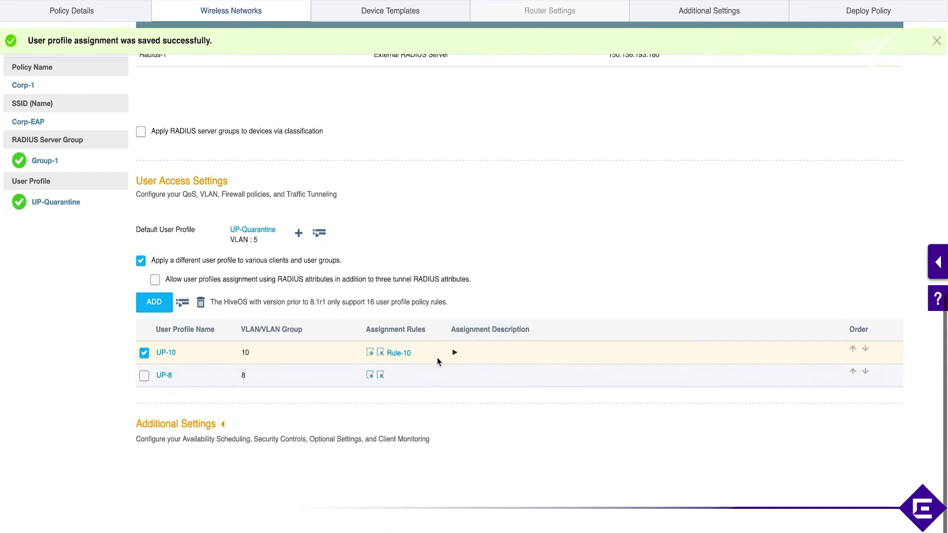
pyautogui.click(454, 353)
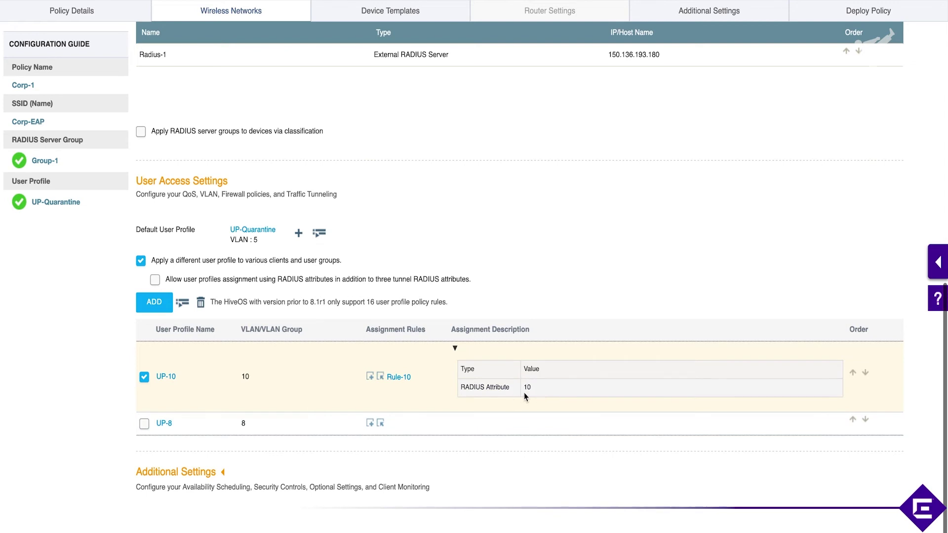
# Add rule Rule-8 to UP-8 with a RADIUS attribute condition of value 8, and save it.
pyautogui.click(371, 423)
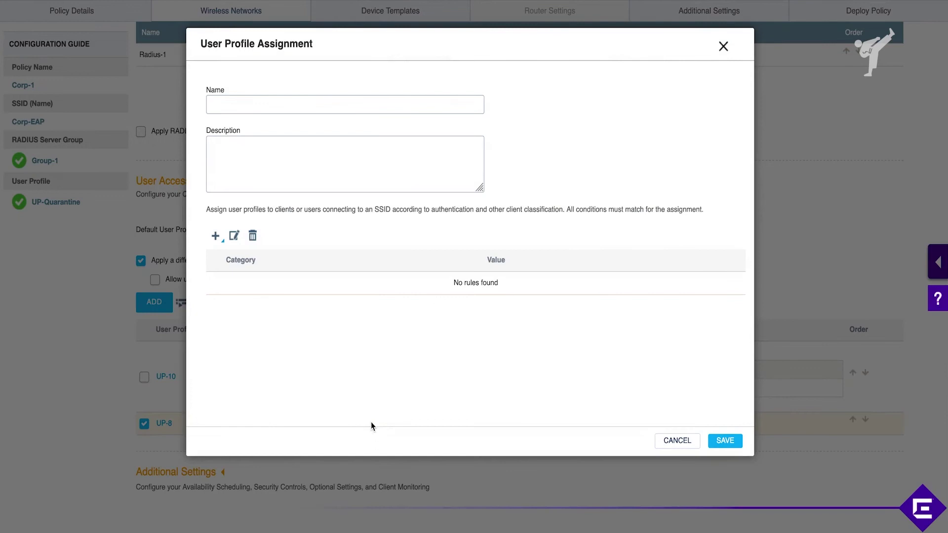
pyautogui.click(325, 106)
pyautogui.write('Rui')
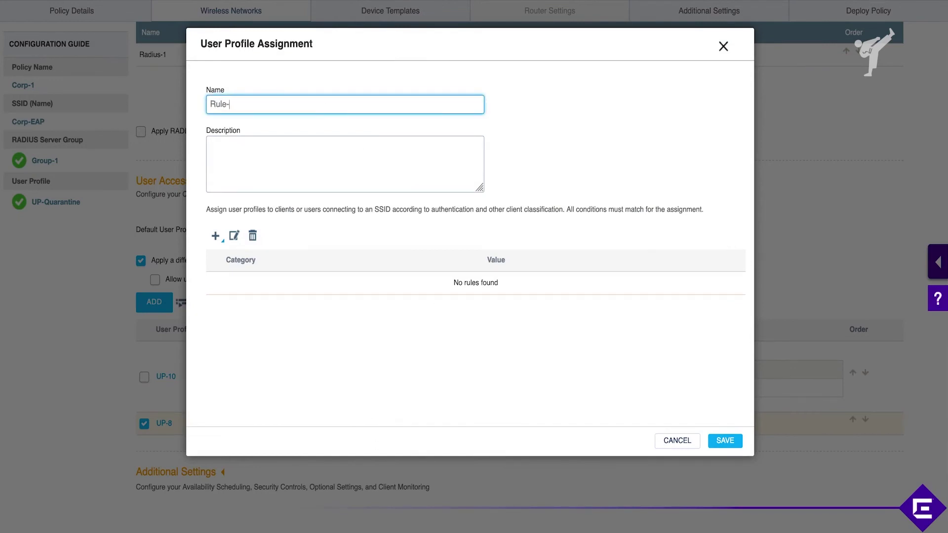
pyautogui.click(214, 235)
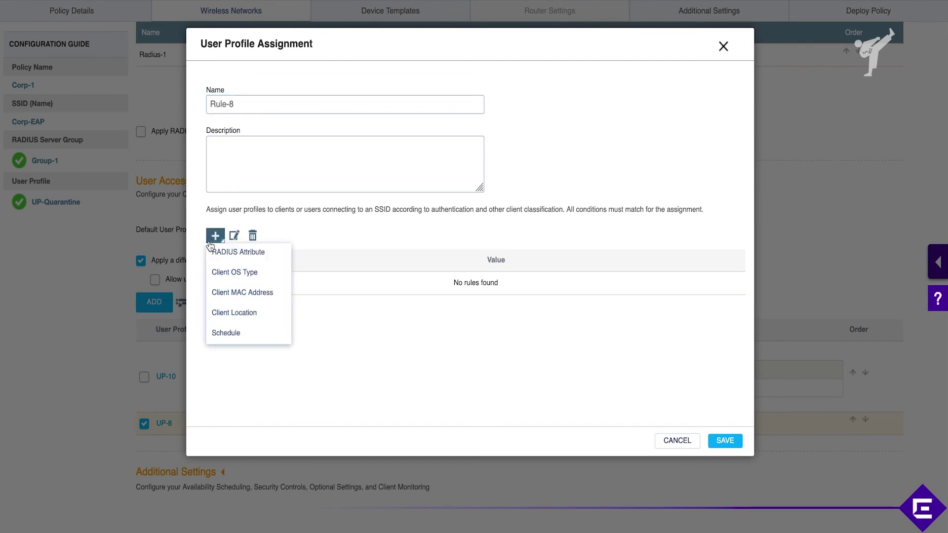
pyautogui.click(239, 253)
pyautogui.click(349, 203)
pyautogui.write('20')
pyautogui.press('BackSpace')
pyautogui.press('BackSpace')
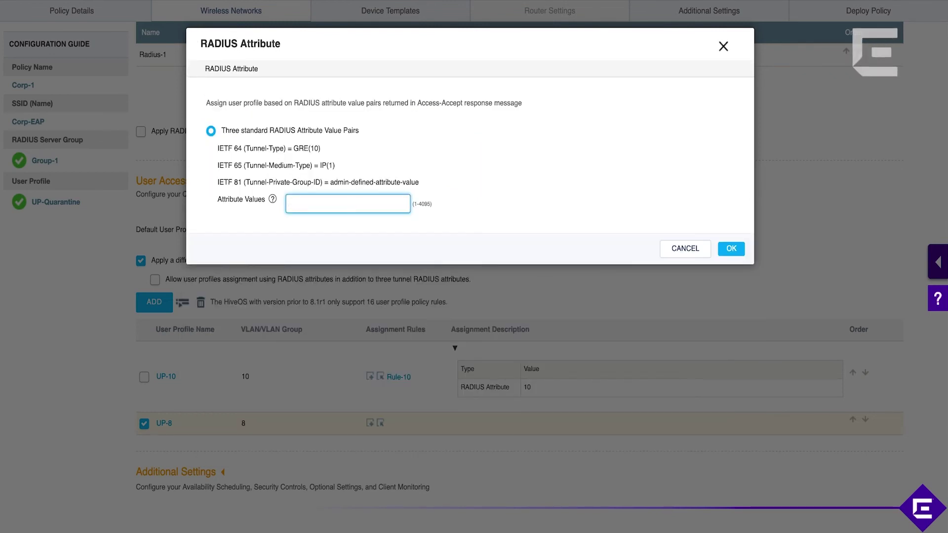
pyautogui.write('8')
pyautogui.click(734, 251)
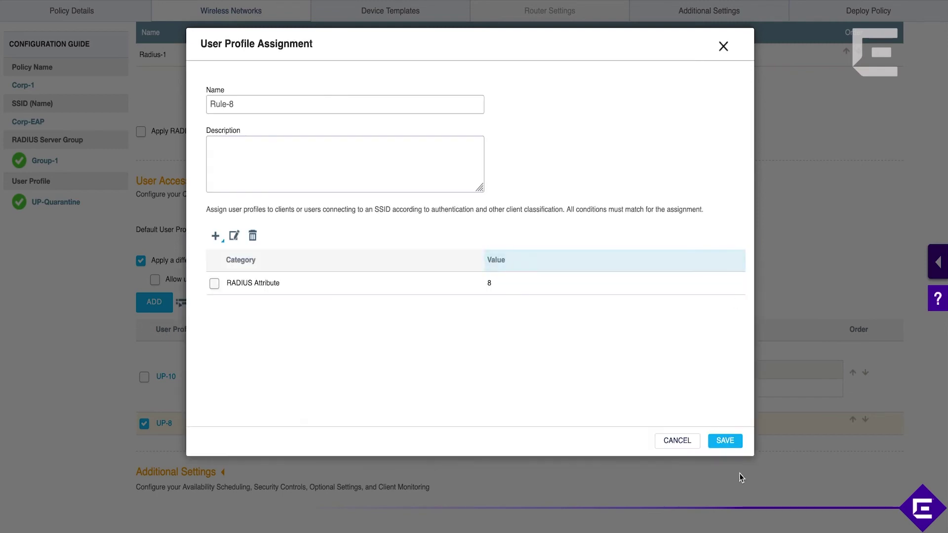
pyautogui.click(733, 444)
pyautogui.scroll(-10, 734, 490)
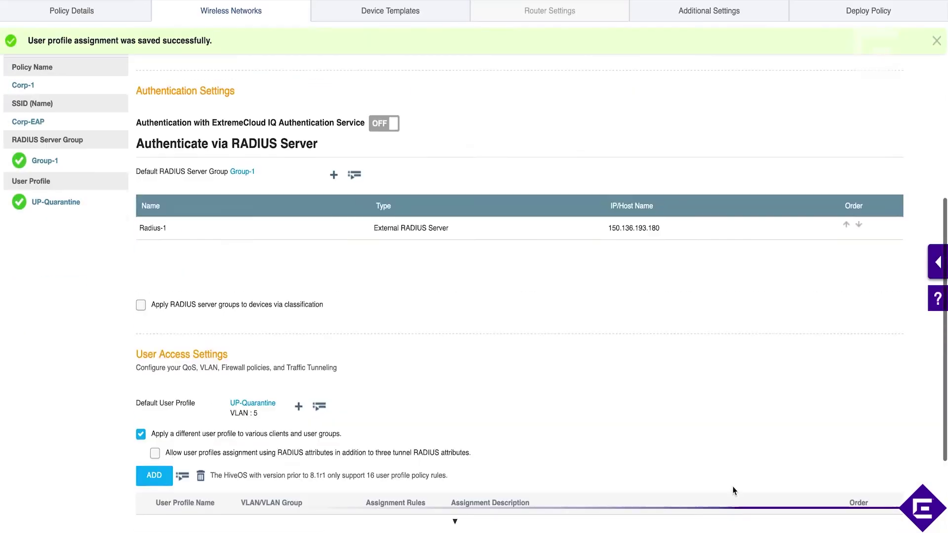
# Expand UP-8's rule and enable profile assignment by extra RADIUS attributes.
pyautogui.scroll(-3, 734, 490)
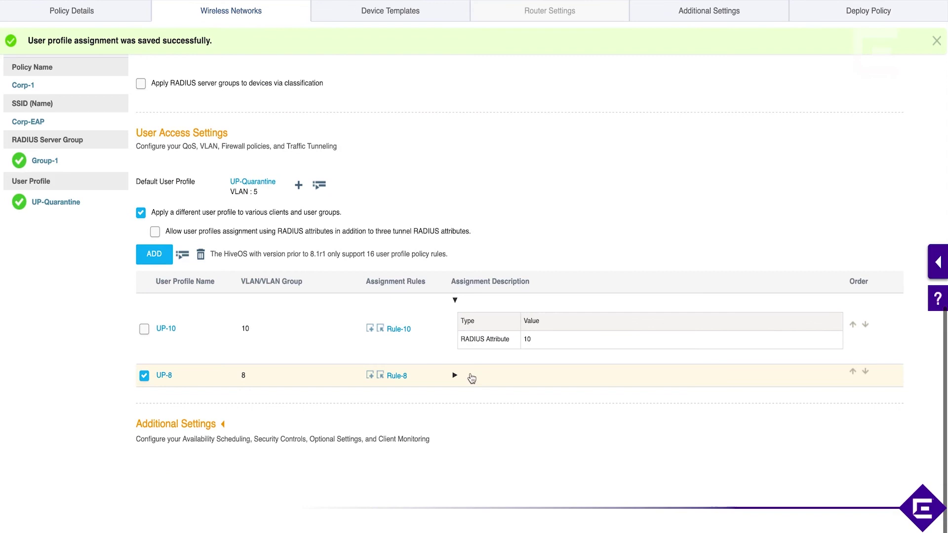
pyautogui.click(456, 376)
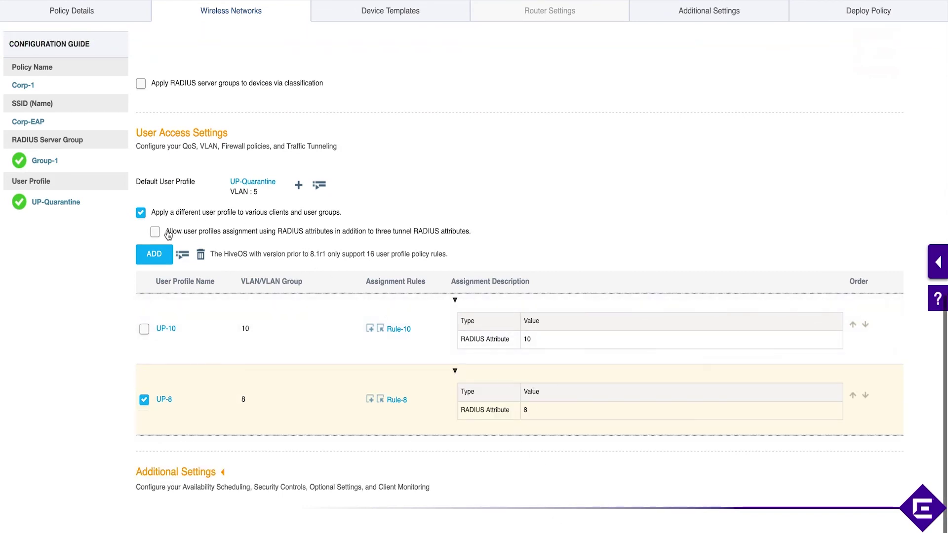
pyautogui.click(202, 235)
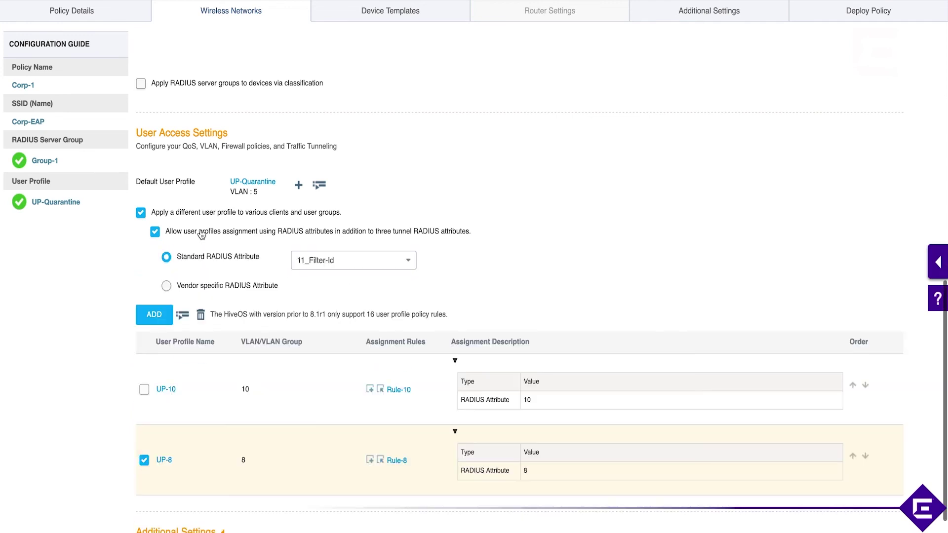
# Browse the standard RADIUS attribute list, then turn extra RADIUS attribute assignment back off.
pyautogui.click(339, 261)
pyautogui.scroll(-6, 348, 351)
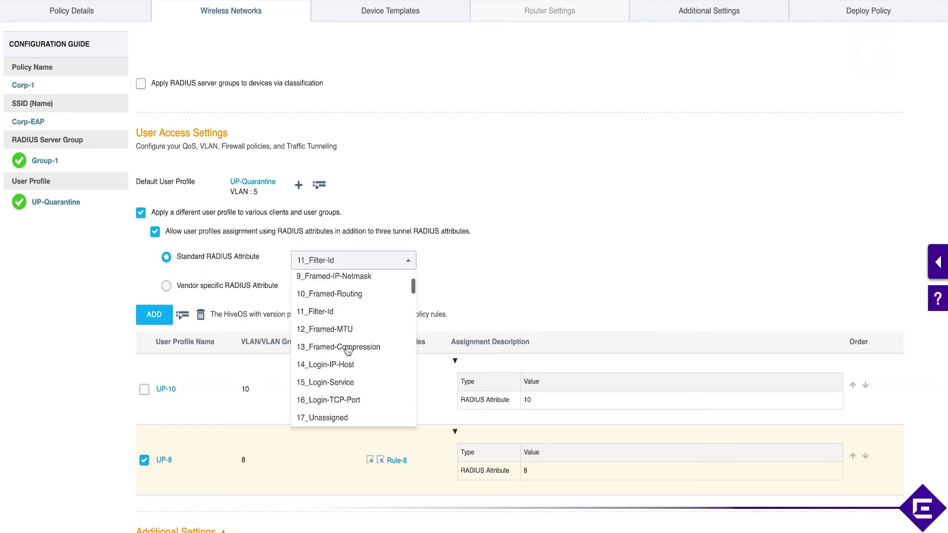
pyautogui.scroll(-4, 348, 350)
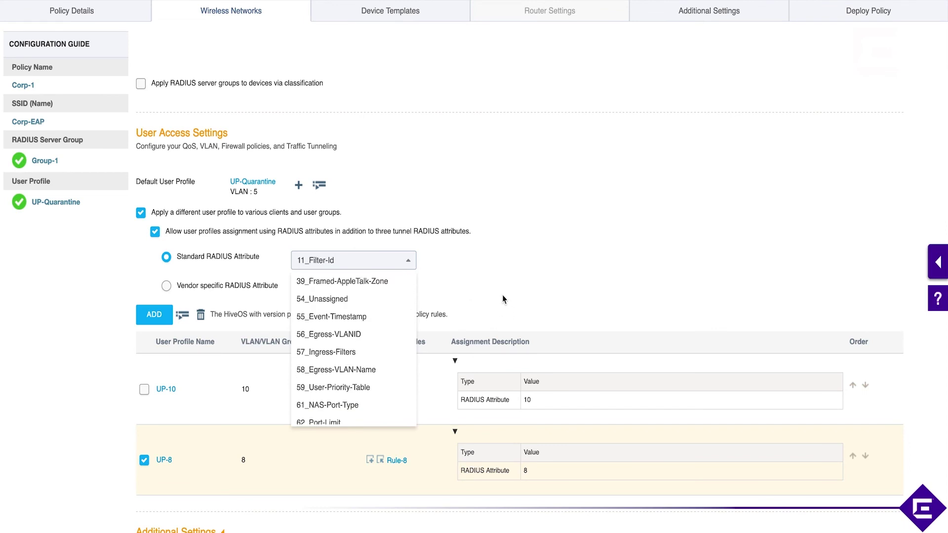
pyautogui.click(155, 232)
pyautogui.click(155, 232)
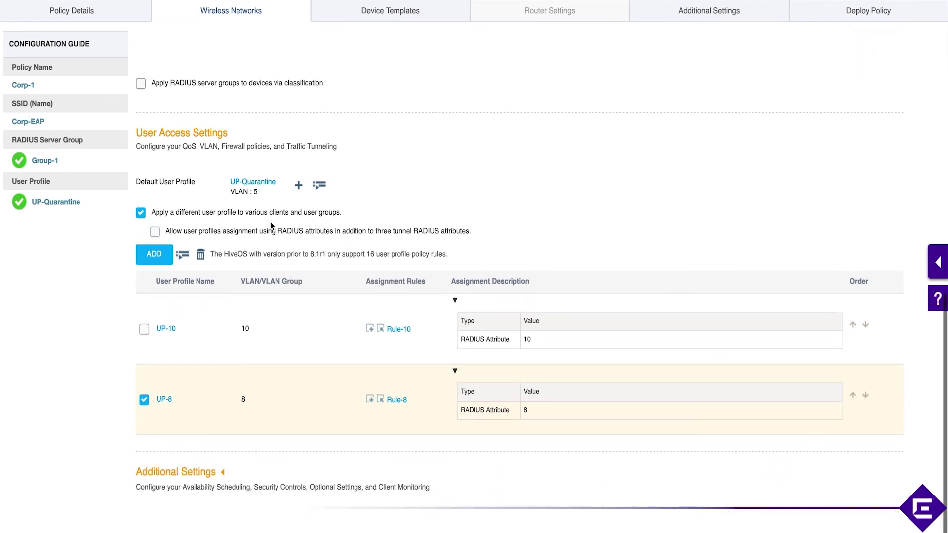
# Leave the Corp-EAP settings and bring up Corp-1's Deploy Policy page.
pyautogui.scroll(-1, 468, 437)
pyautogui.scroll(6, 468, 439)
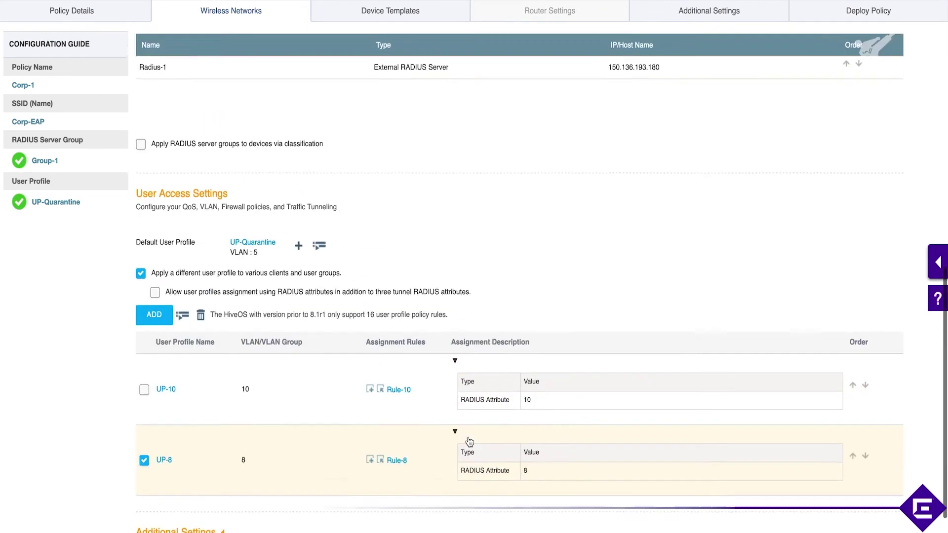
pyautogui.scroll(-6, 470, 441)
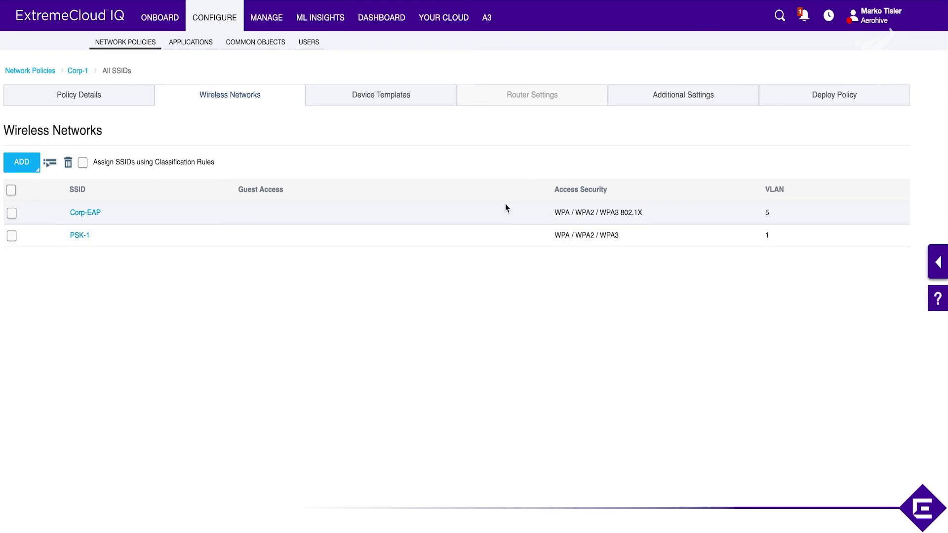
pyautogui.click(804, 94)
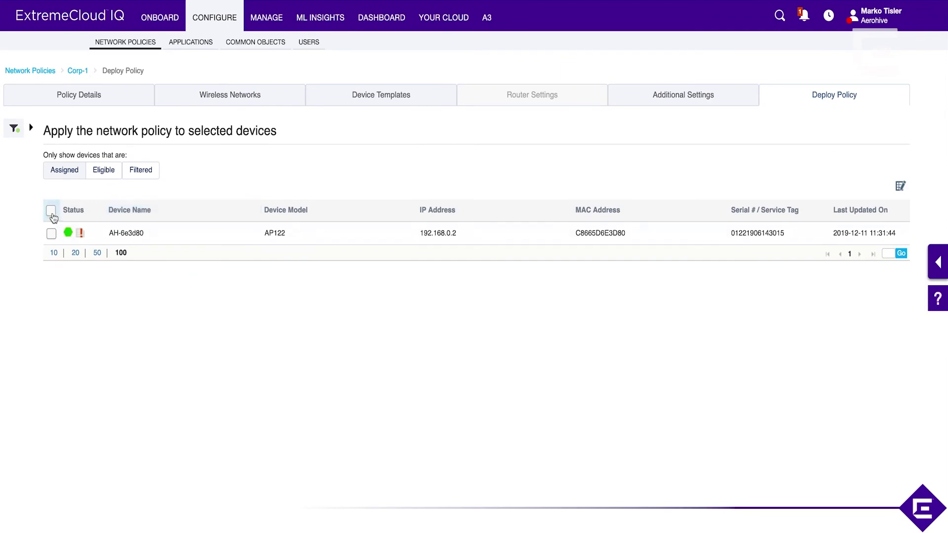
# Show AH-6e3d80's pending Delta configuration and read through it down to the Corp-EAP commands.
pyautogui.click(83, 235)
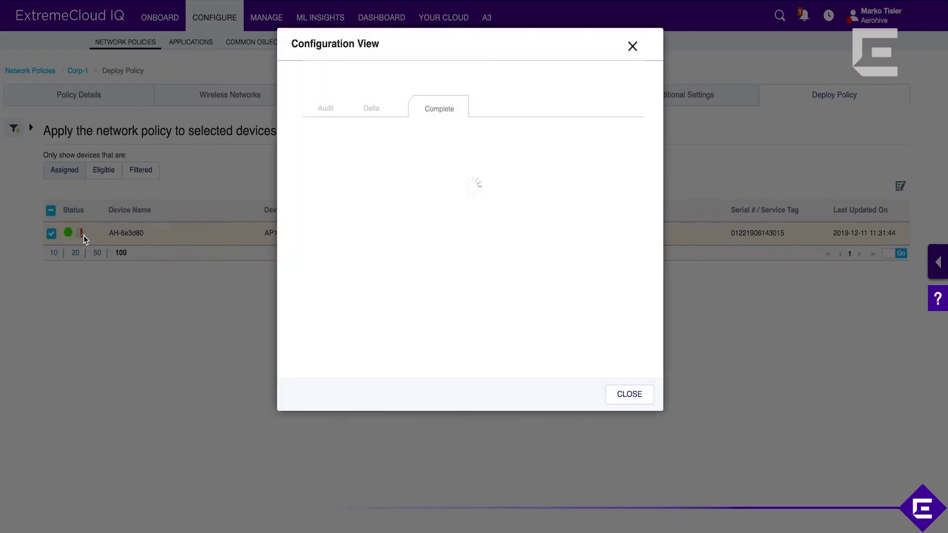
pyautogui.click(372, 110)
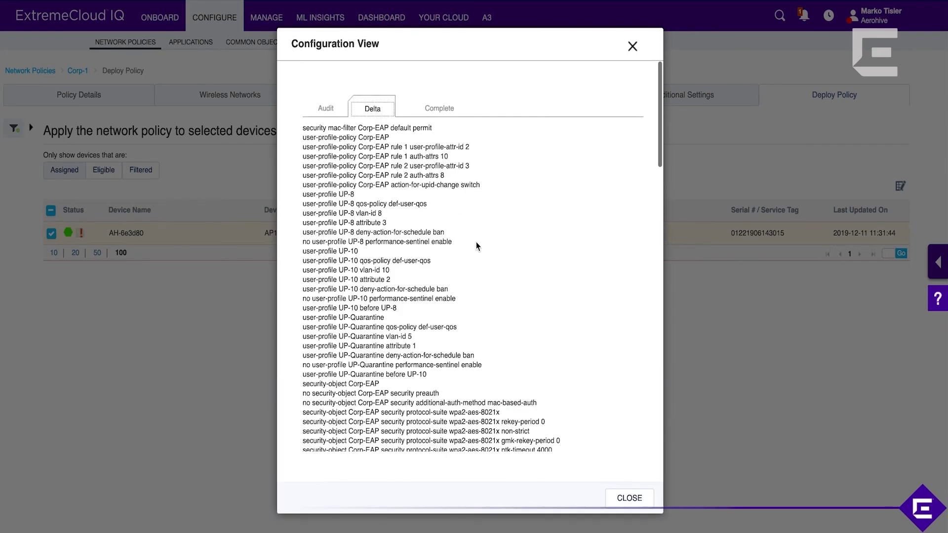
pyautogui.scroll(-1, 413, 155)
pyautogui.scroll(1, 414, 152)
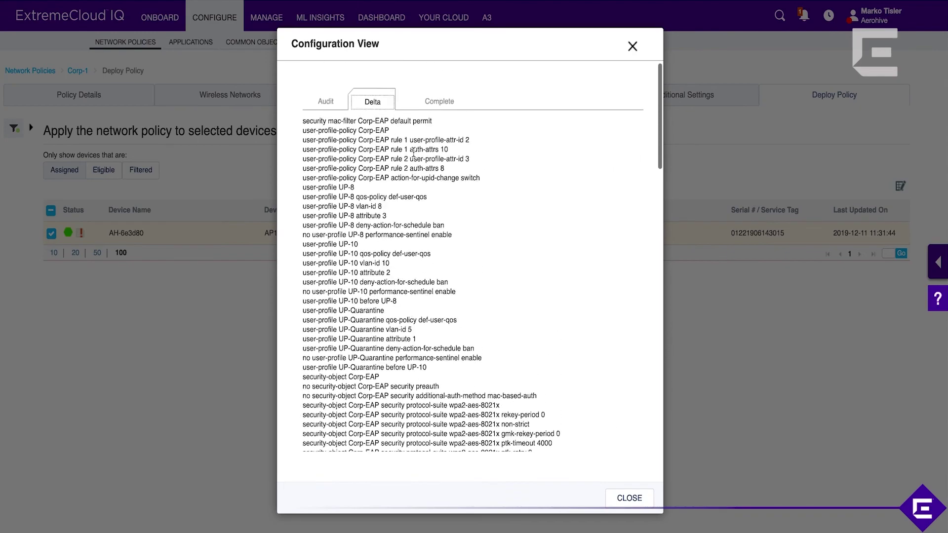
pyautogui.scroll(1, 413, 153)
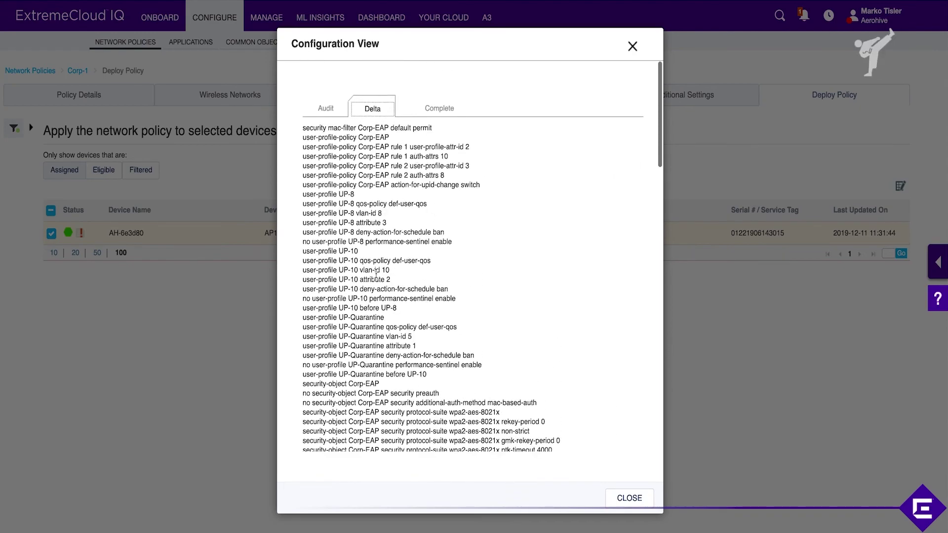
pyautogui.scroll(-15, 376, 275)
pyautogui.scroll(-10, 376, 275)
pyautogui.scroll(20, 376, 275)
pyautogui.scroll(-20, 467, 277)
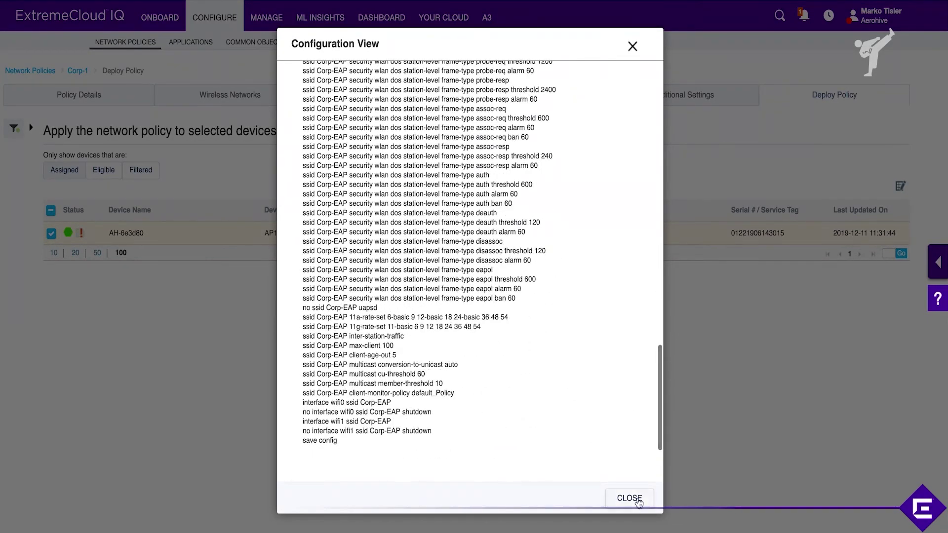
# Close the configuration preview and deploy Corp-1's delta update to AH-6e3d80.
pyautogui.click(630, 499)
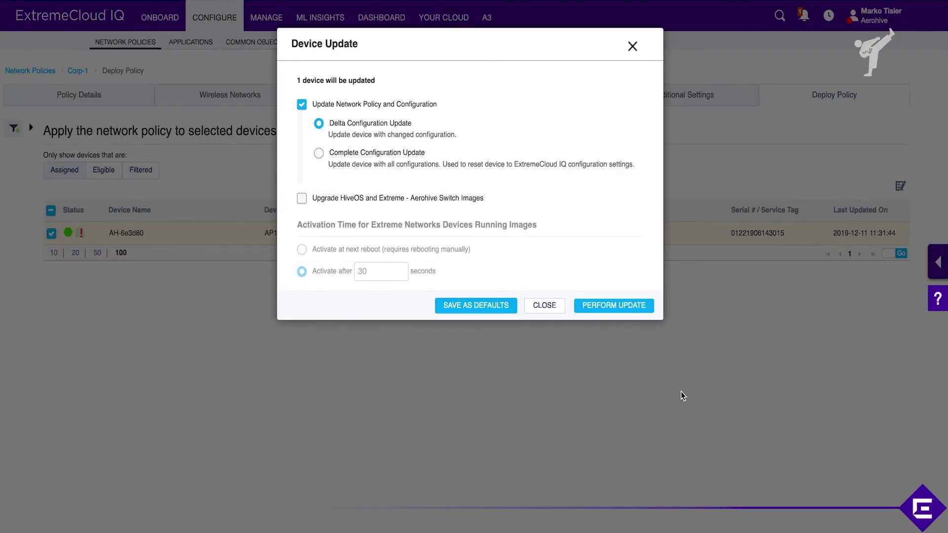
pyautogui.click(616, 305)
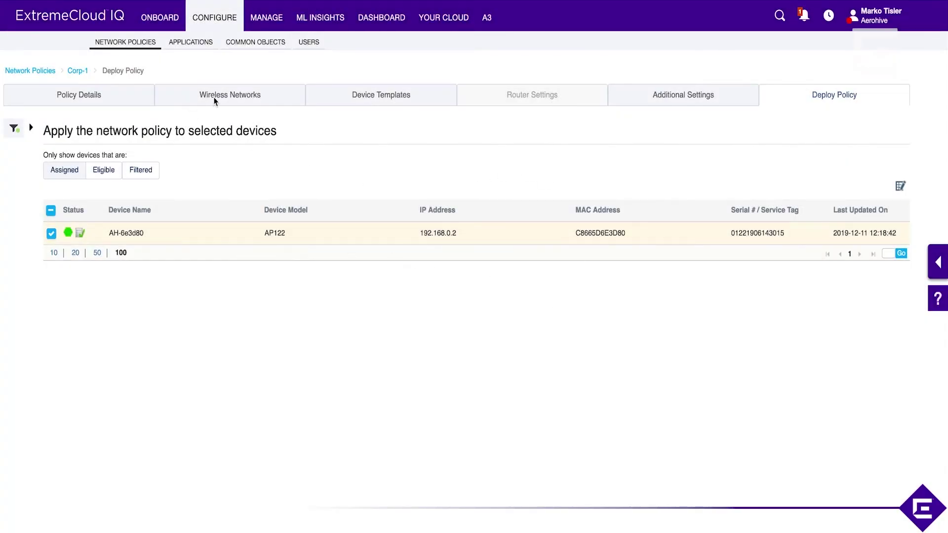
# Open MANAGE > Clients and highlight the client's SSID Corp-EAP and user name user1.
pyautogui.click(259, 17)
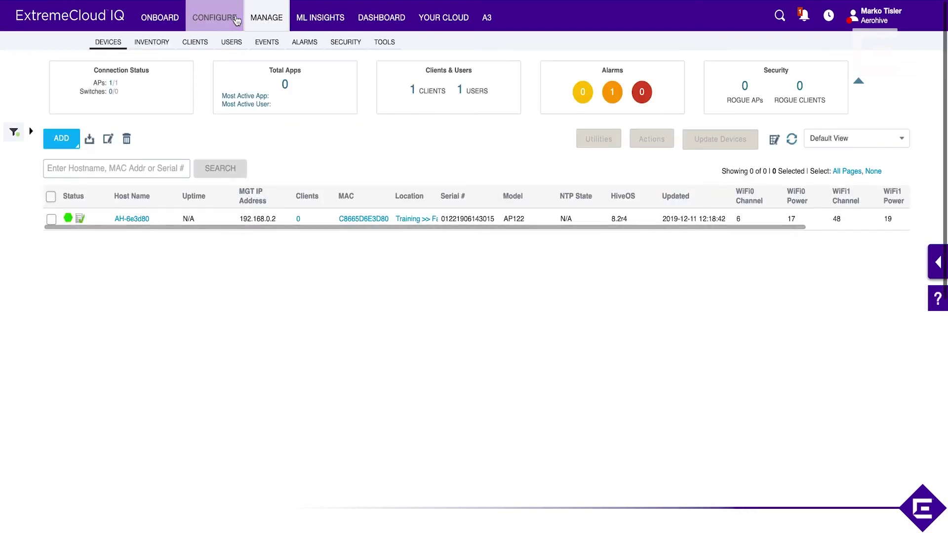
pyautogui.click(199, 44)
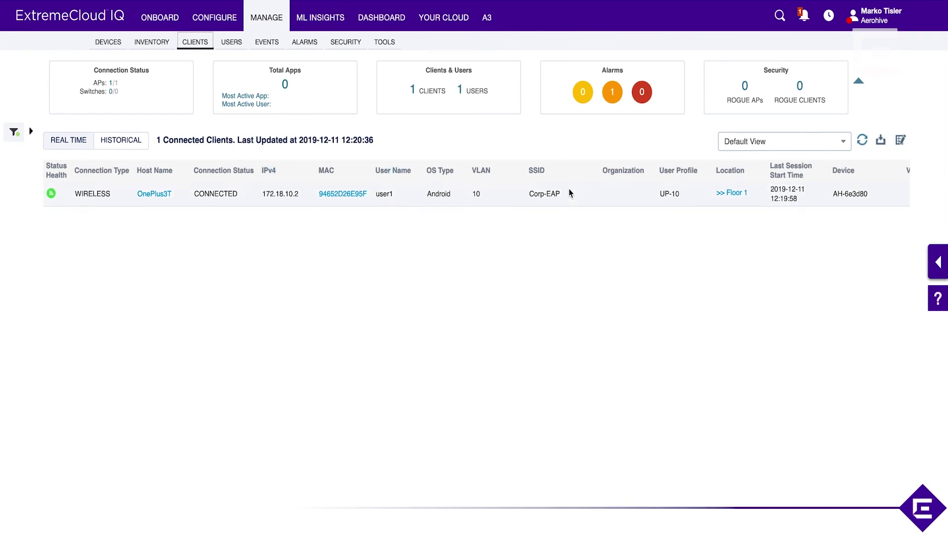
pyautogui.moveTo(571, 196); pyautogui.dragTo(523, 195)
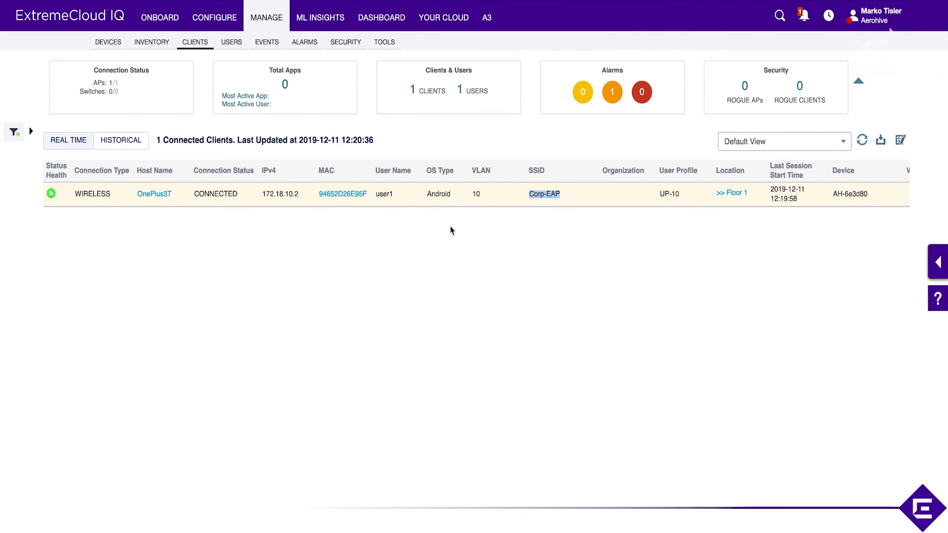
pyautogui.doubleClick(387, 195)
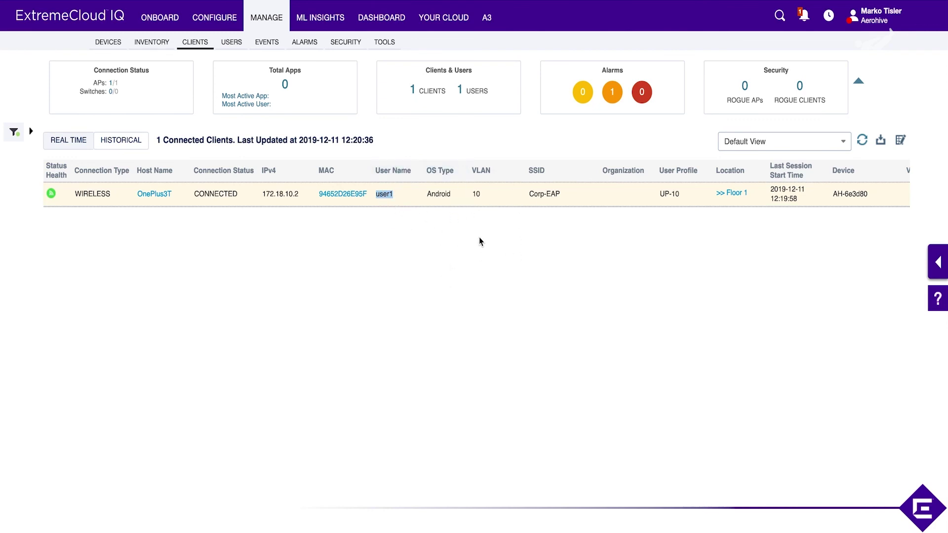
# Highlight the client's IPv4 172.18.10.2 and VLAN 10, then reveal the User Profile column.
pyautogui.moveTo(299, 195); pyautogui.dragTo(258, 198)
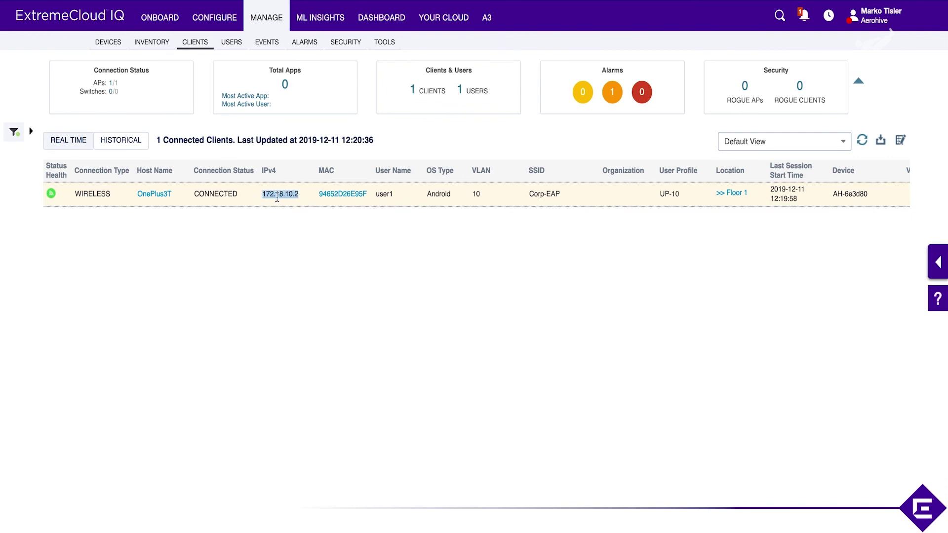
pyautogui.doubleClick(484, 198)
pyautogui.click(673, 220)
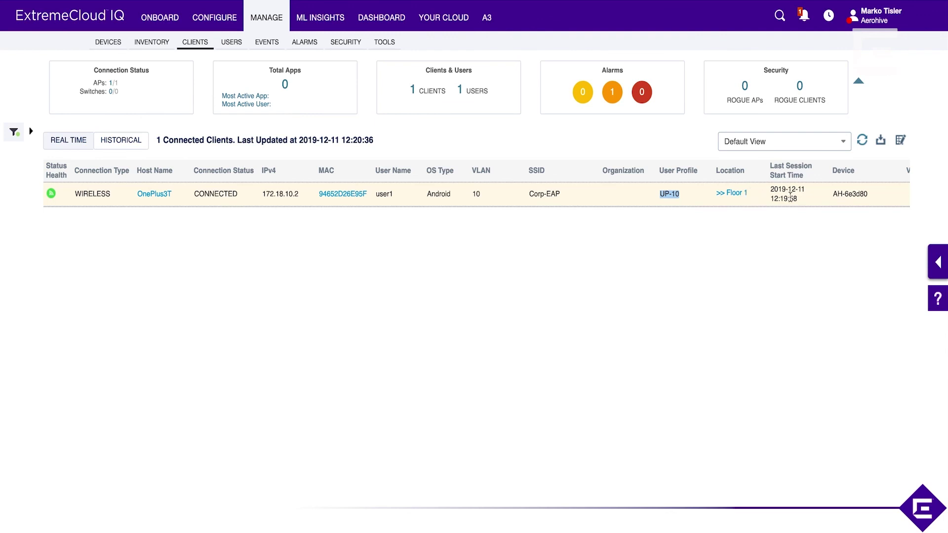
pyautogui.hscroll(5, 789, 197)
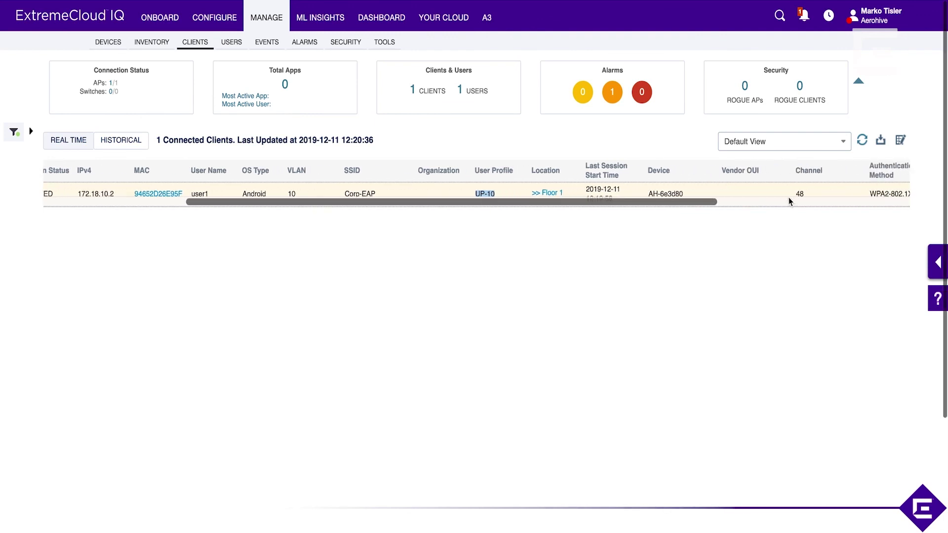
pyautogui.hscroll(7, 789, 197)
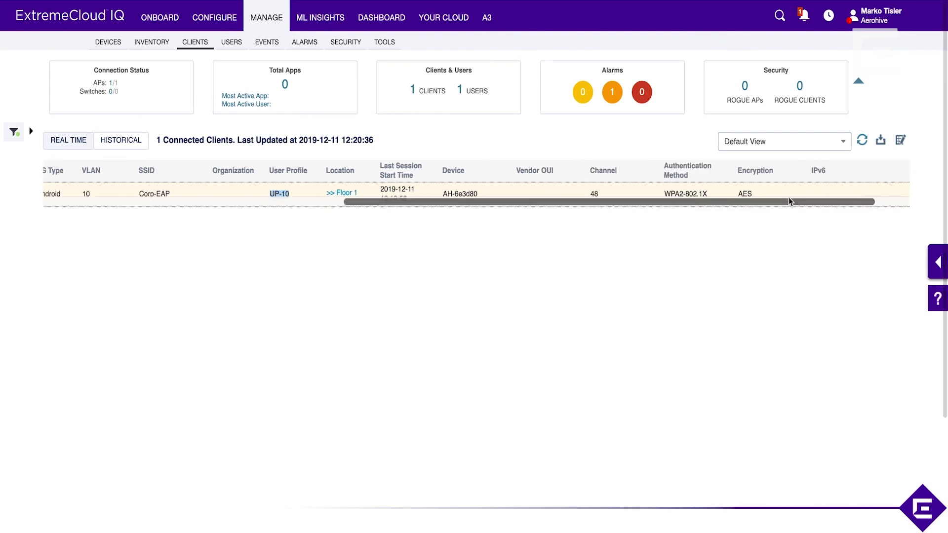
# Switch to the Users list and open user1's Summary View.
pyautogui.click(232, 44)
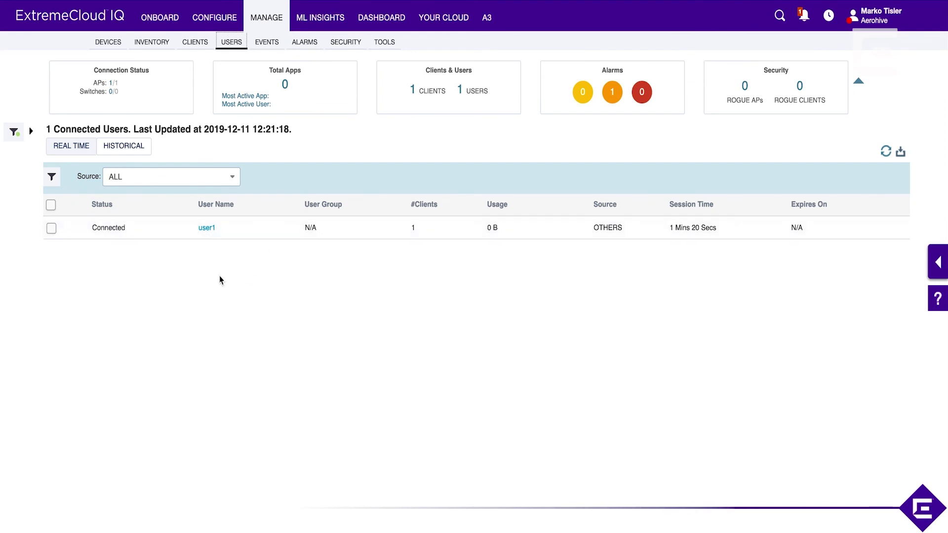
pyautogui.click(208, 228)
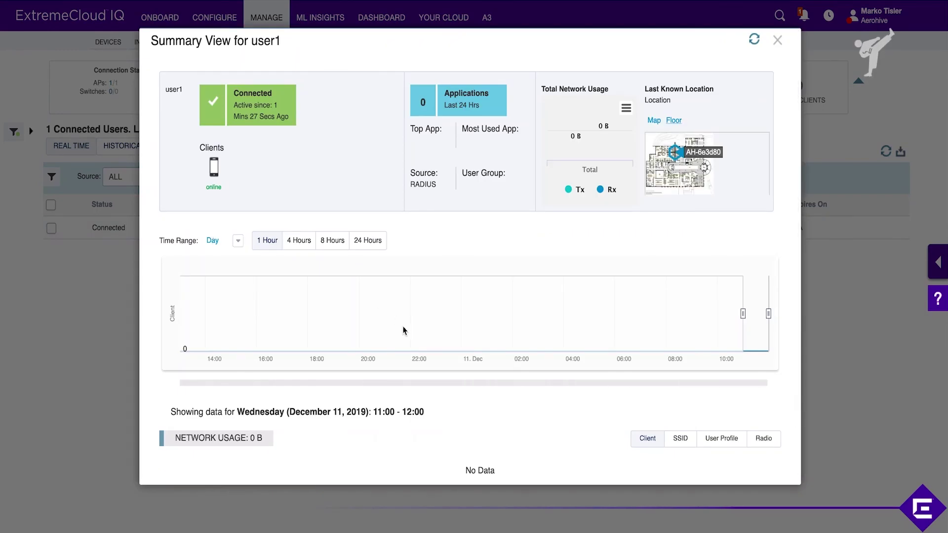
pyautogui.moveTo(213, 170)
pyautogui.scroll(-1, 686, 163)
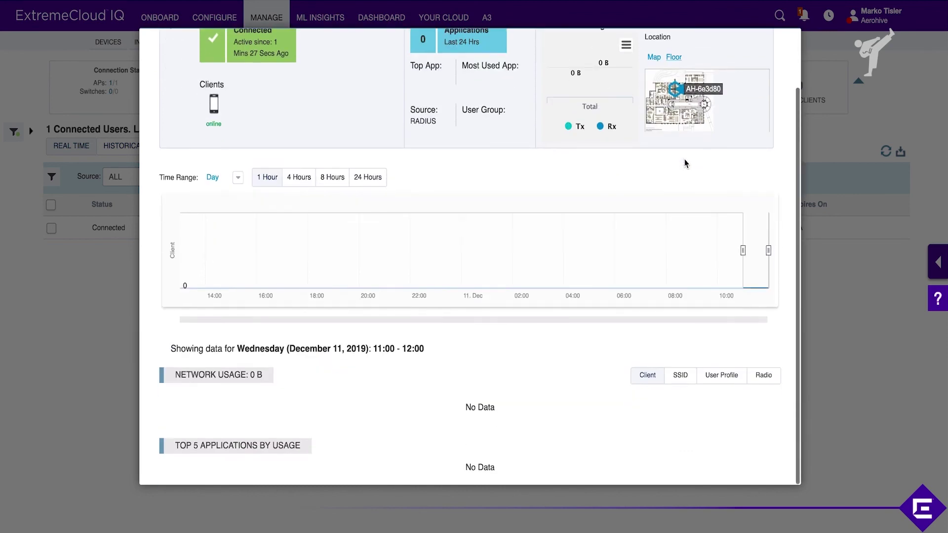
pyautogui.scroll(1, 685, 163)
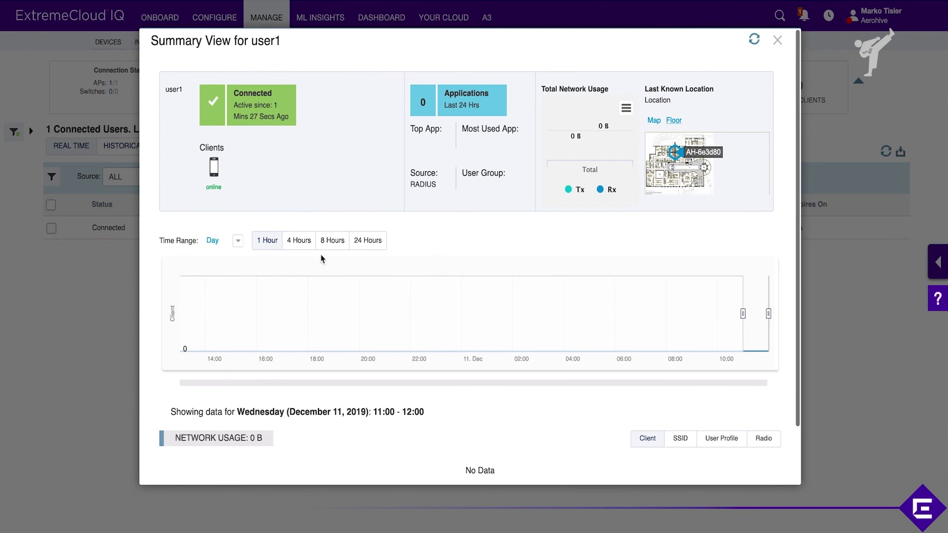
pyautogui.scroll(-1, 345, 242)
# Highlight the Source RADIUS entry in user1's summary, then close it.
pyautogui.doubleClick(423, 141)
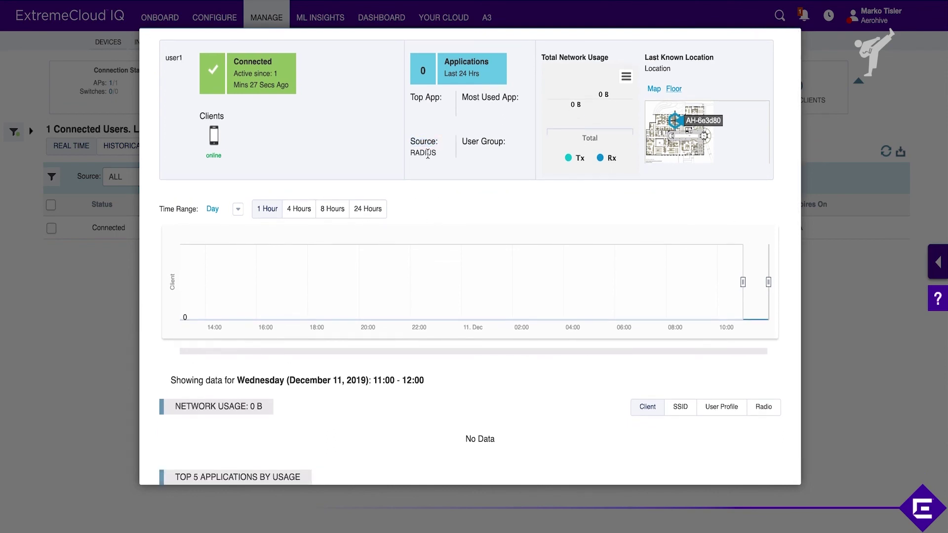
pyautogui.doubleClick(427, 153)
pyautogui.click(73, 324)
pyautogui.scroll(1, 423, 282)
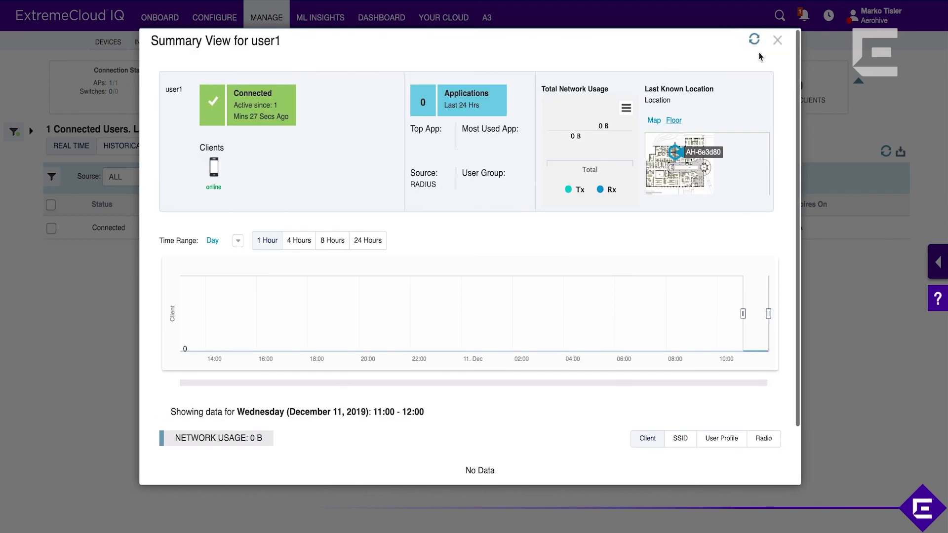
pyautogui.click(778, 41)
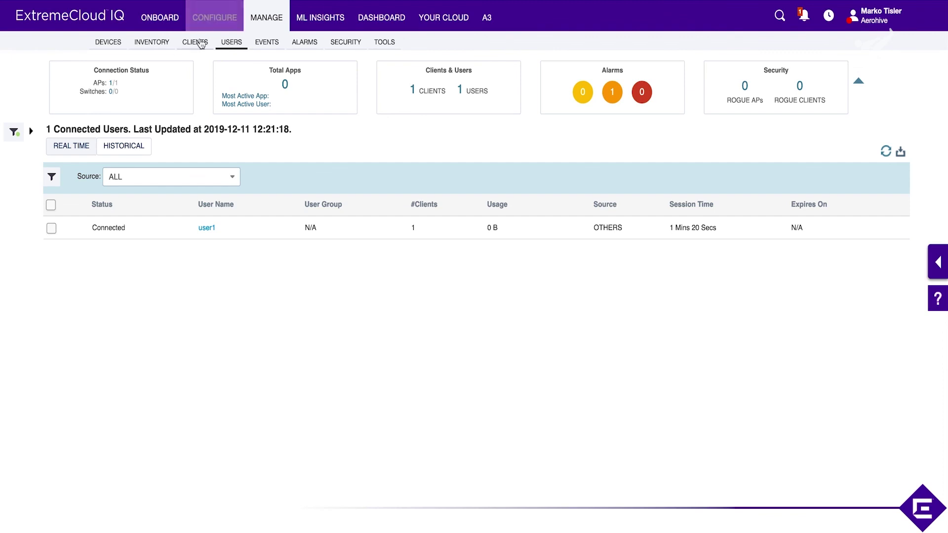
# Show historical client sessions and highlight the earlier IPv4 address 192.168.0.3.
pyautogui.click(200, 43)
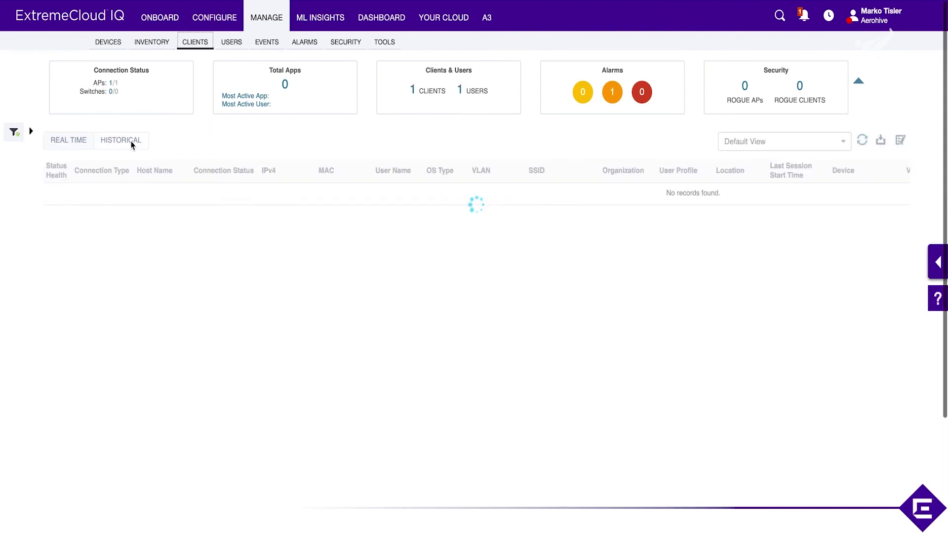
pyautogui.click(130, 143)
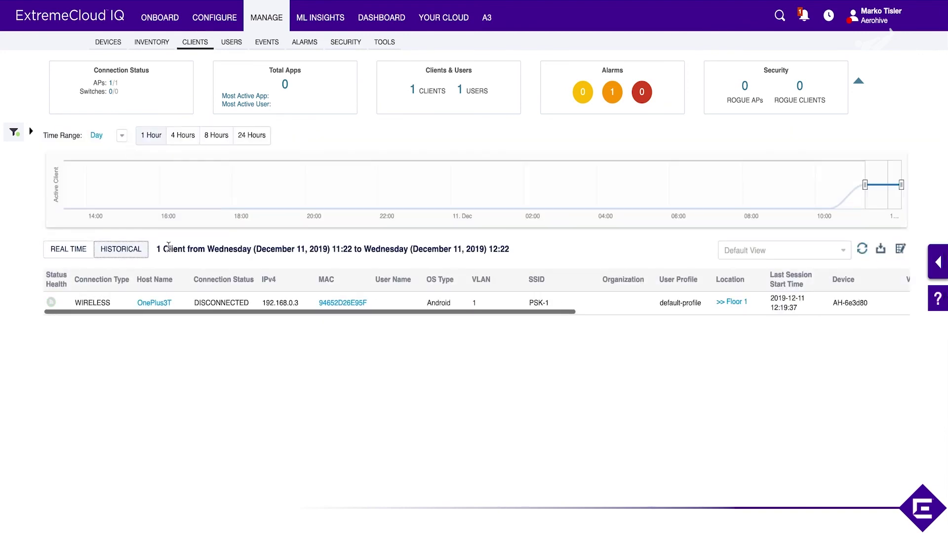
pyautogui.scroll(-1, 197, 275)
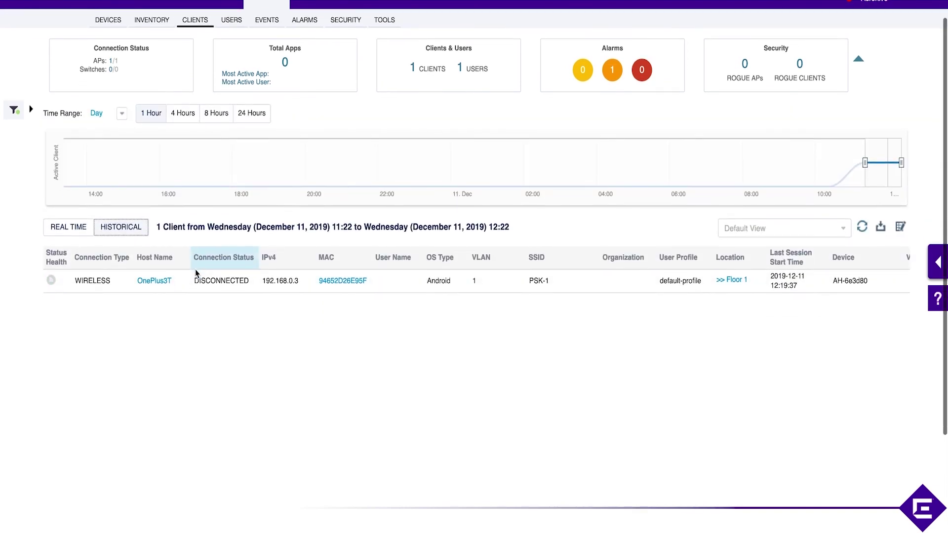
pyautogui.scroll(-1, 195, 269)
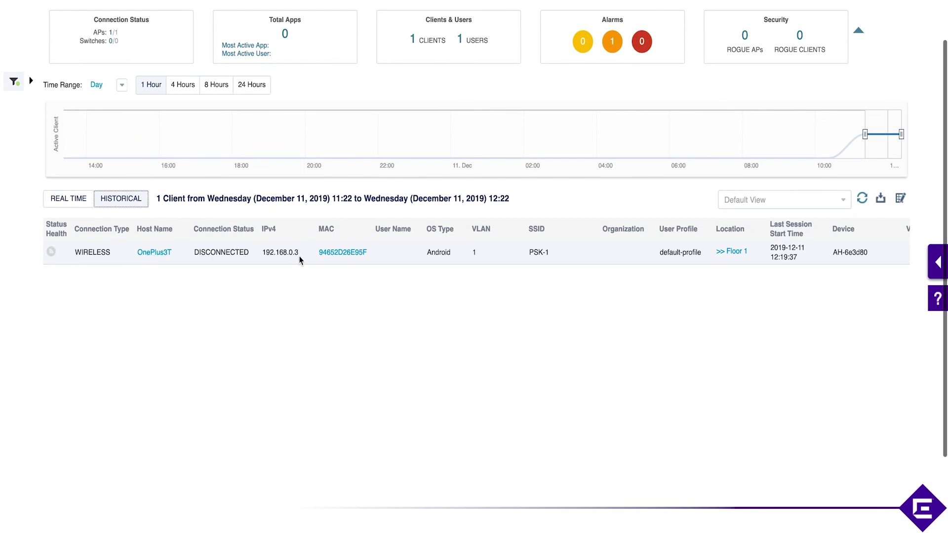
pyautogui.moveTo(298, 256); pyautogui.dragTo(262, 252)
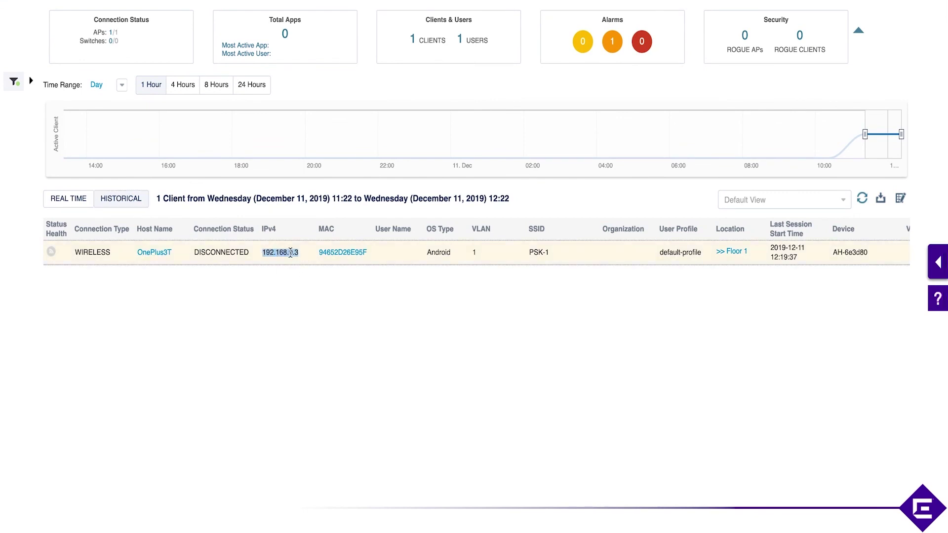
pyautogui.click(486, 255)
# Highlight the earlier SSID PSK-1, then return to real time and mark 172.18.10.2.
pyautogui.moveTo(556, 258); pyautogui.dragTo(525, 261)
pyautogui.moveTo(454, 254); pyautogui.dragTo(426, 255)
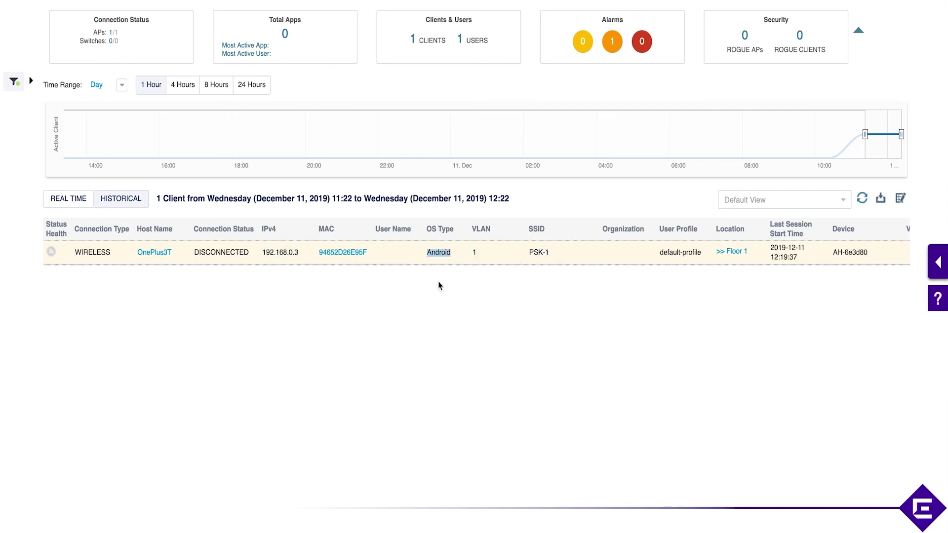
pyautogui.scroll(2, 438, 285)
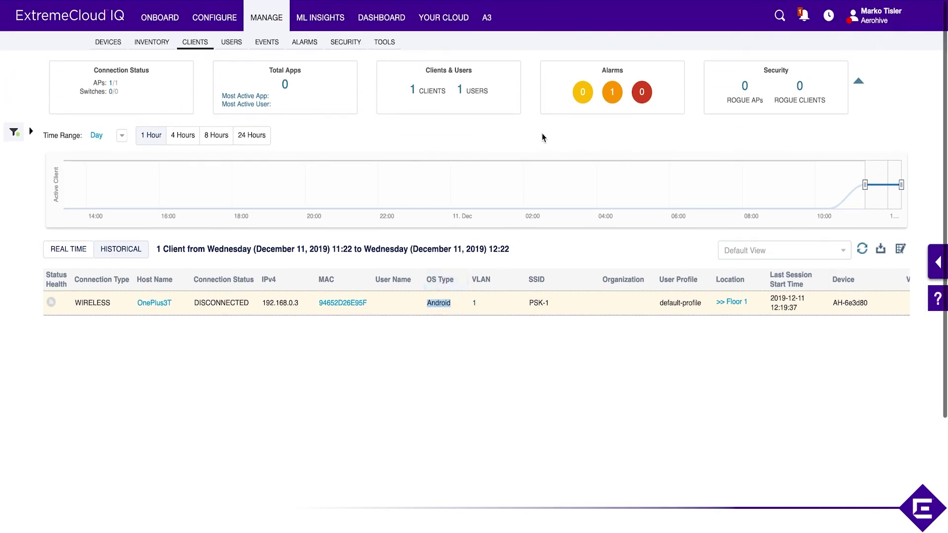
pyautogui.click(69, 249)
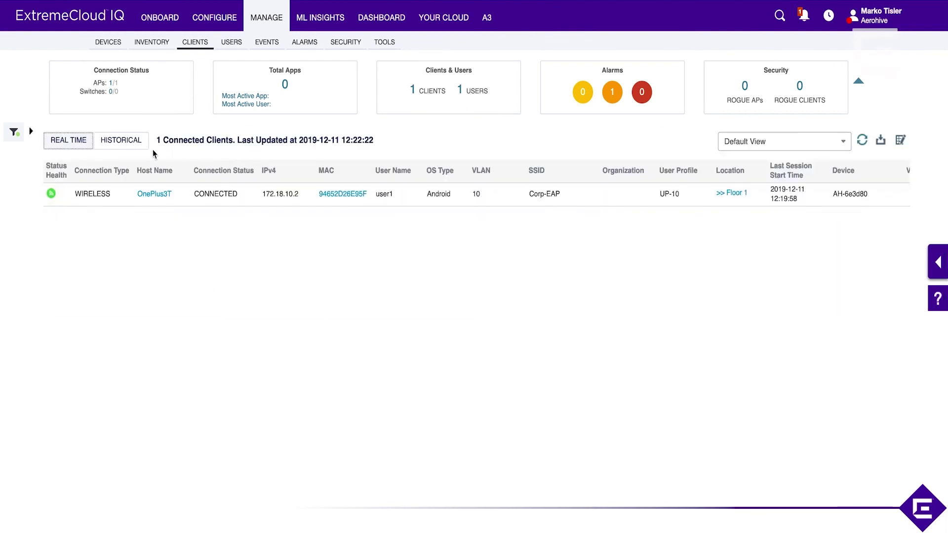
pyautogui.doubleClick(283, 194)
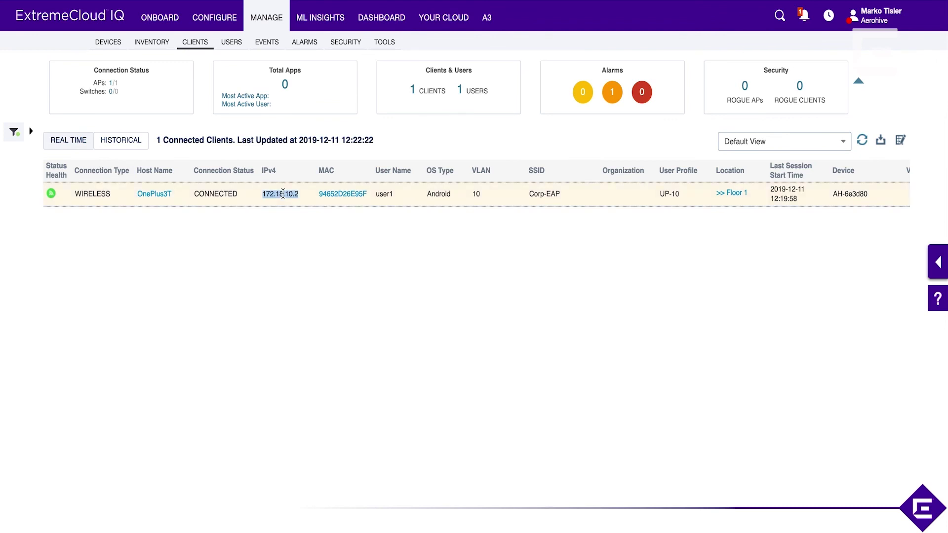